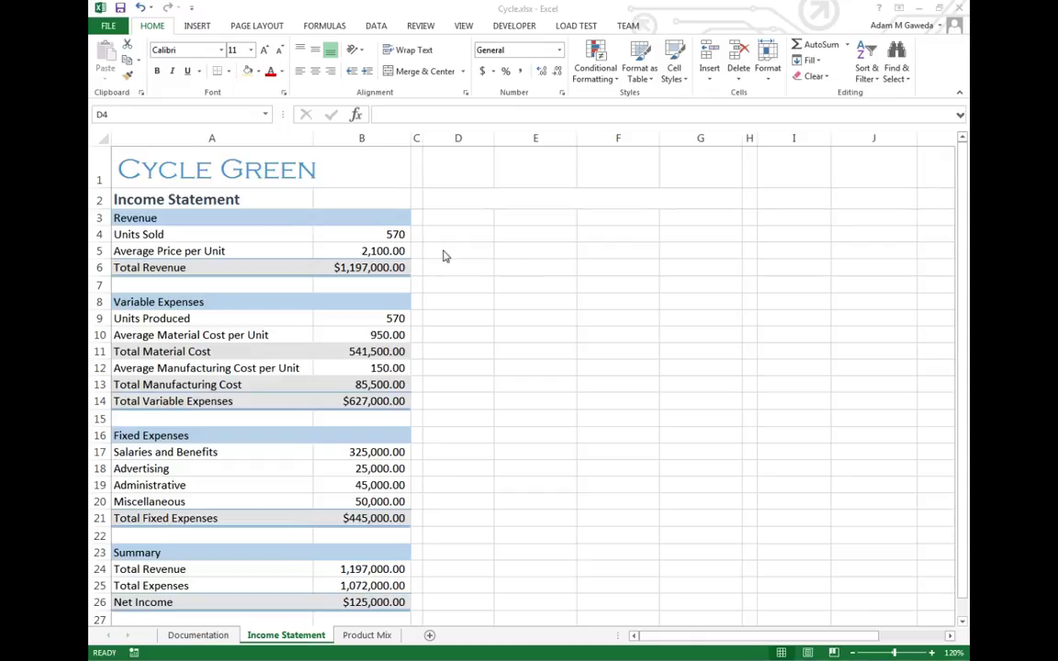
Step: Inspect the Units Sold and Net Income cells, and try 600 as the Units Sold value in B4
click(372, 234)
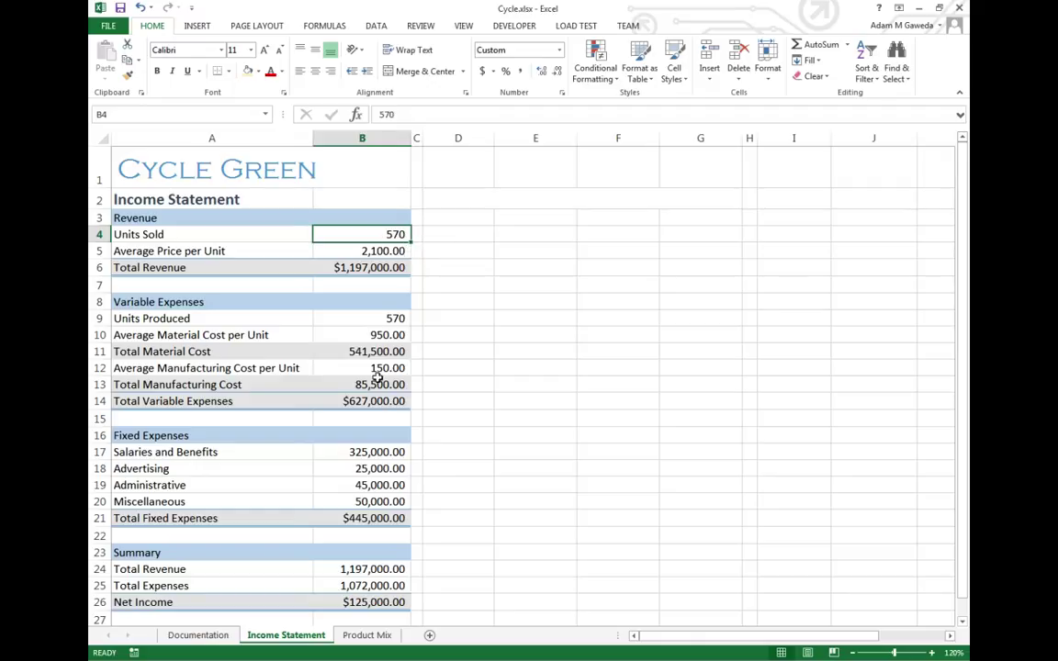
click(375, 605)
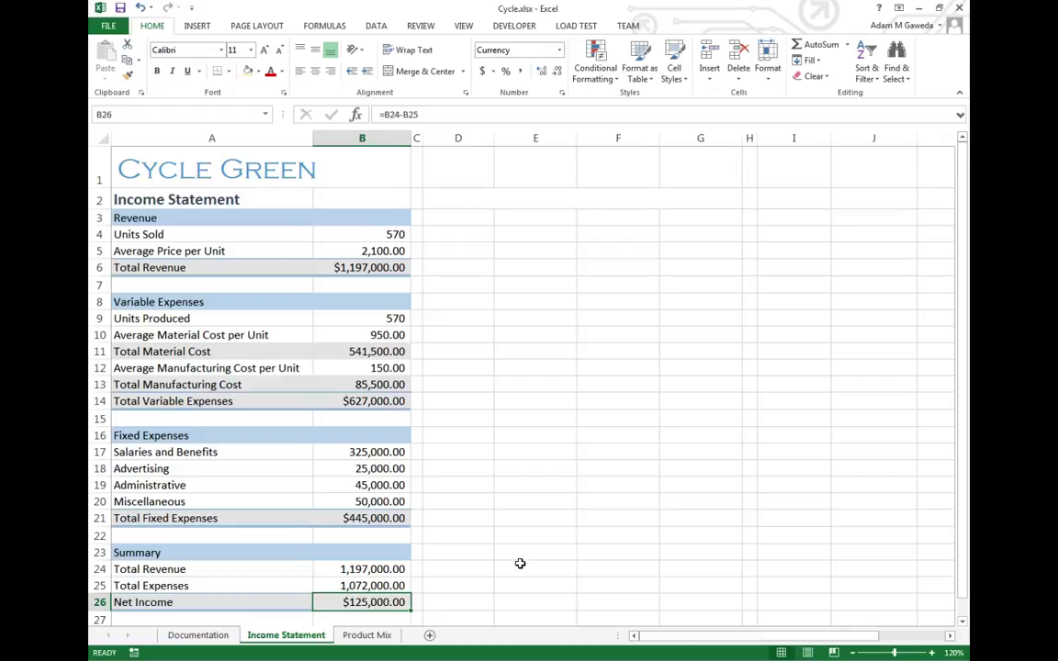
click(384, 233)
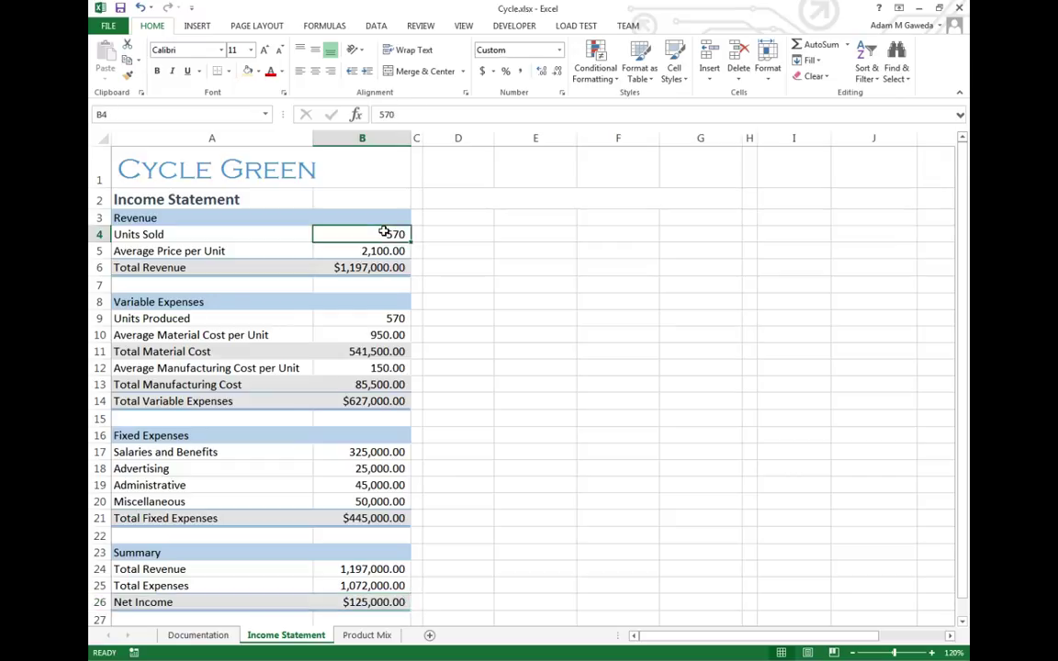
text(600)
key(Return)
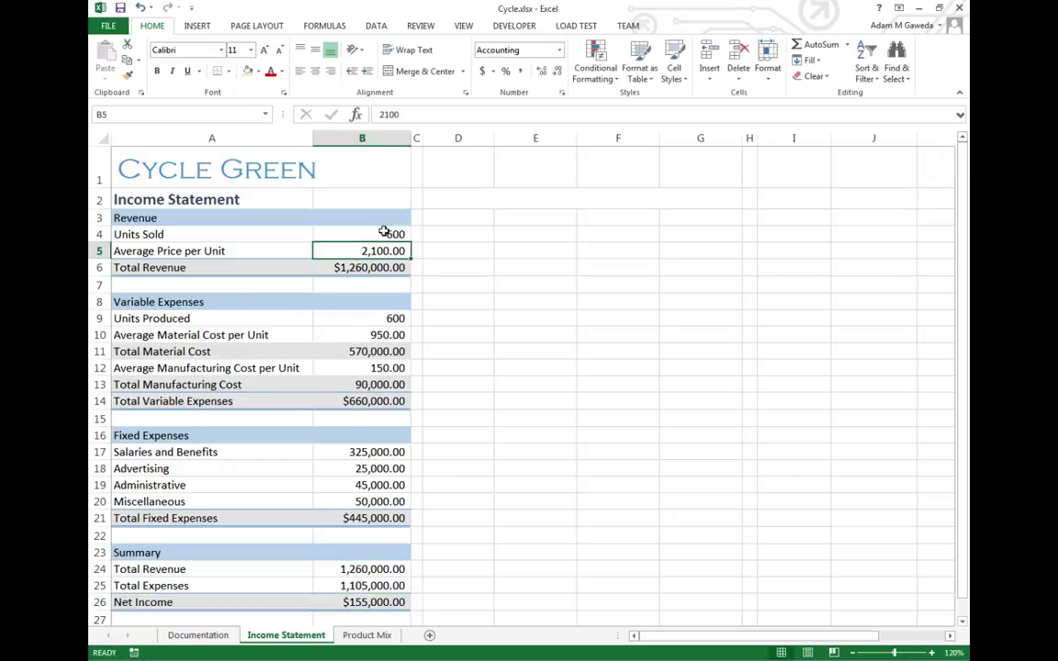
Step: Try Units Sold values of 400 and 500 in B4, one after the other
click(384, 233)
text(400)
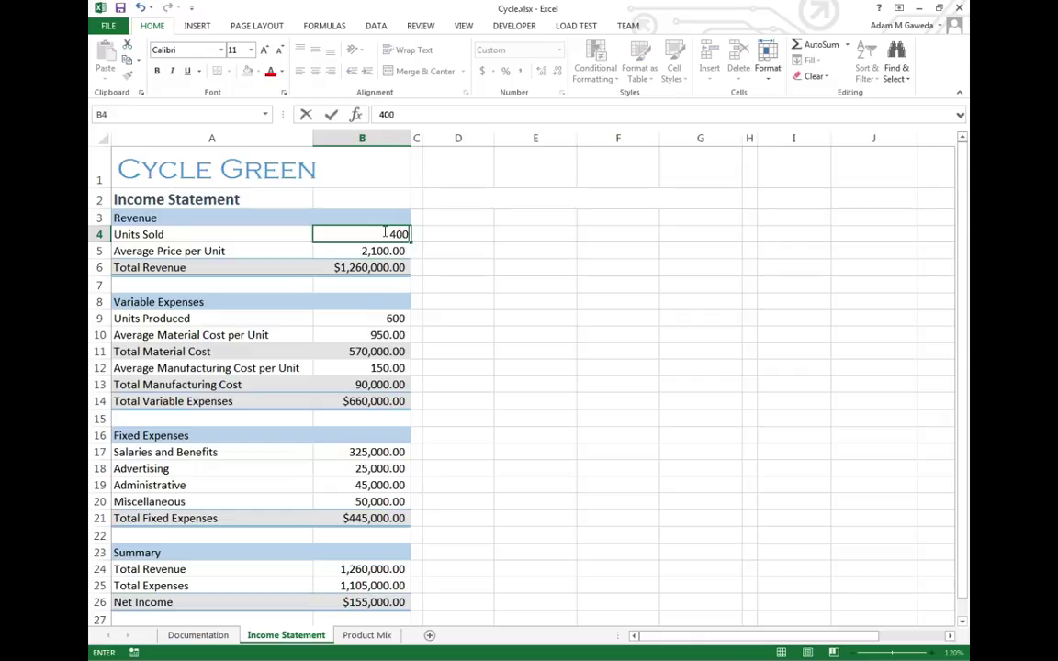
key(Return)
click(384, 233)
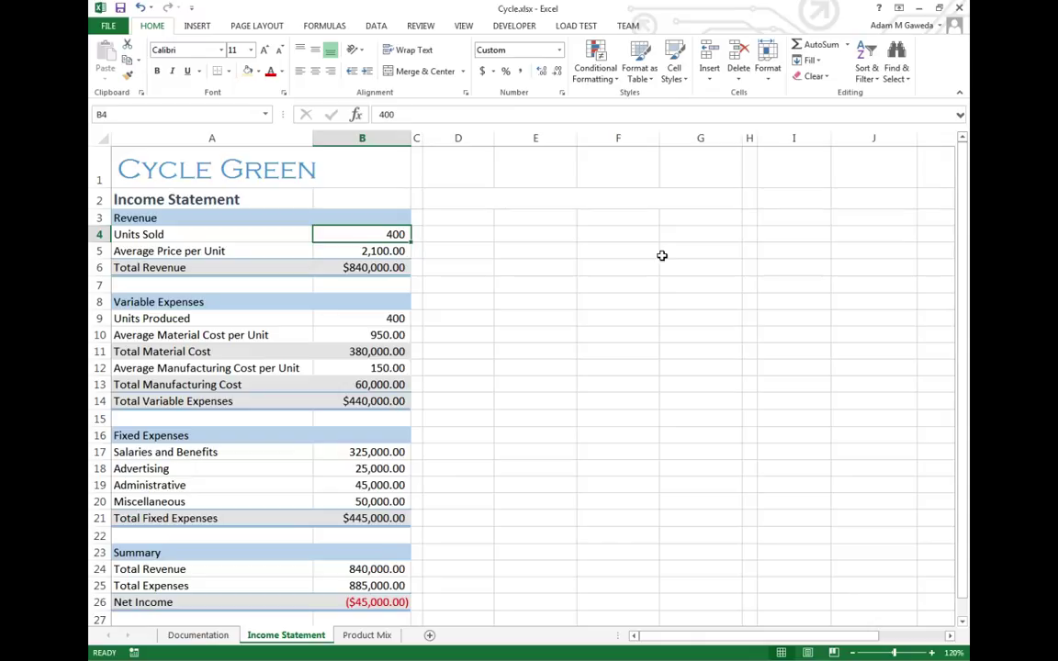
text(500)
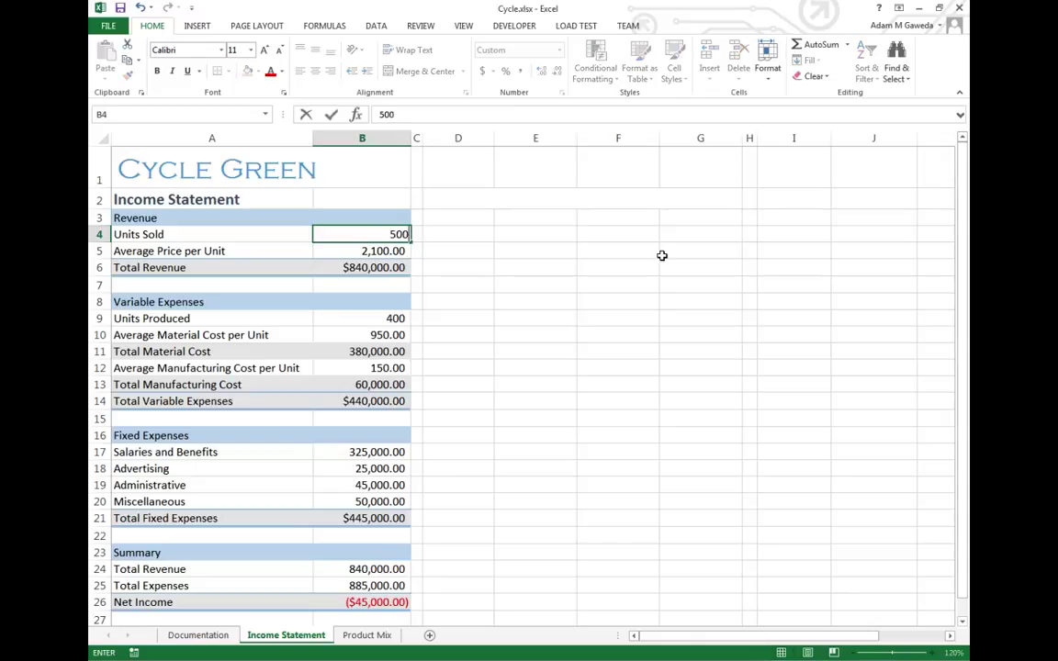
key(Return)
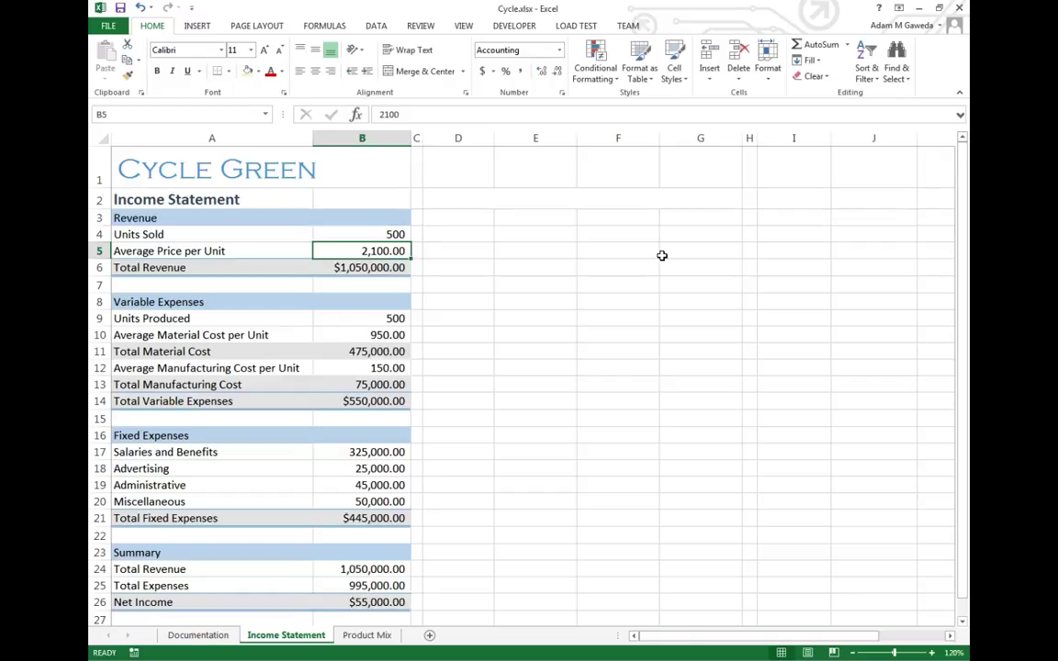
Step: Set Units Sold in B4 back to 570
key(Up)
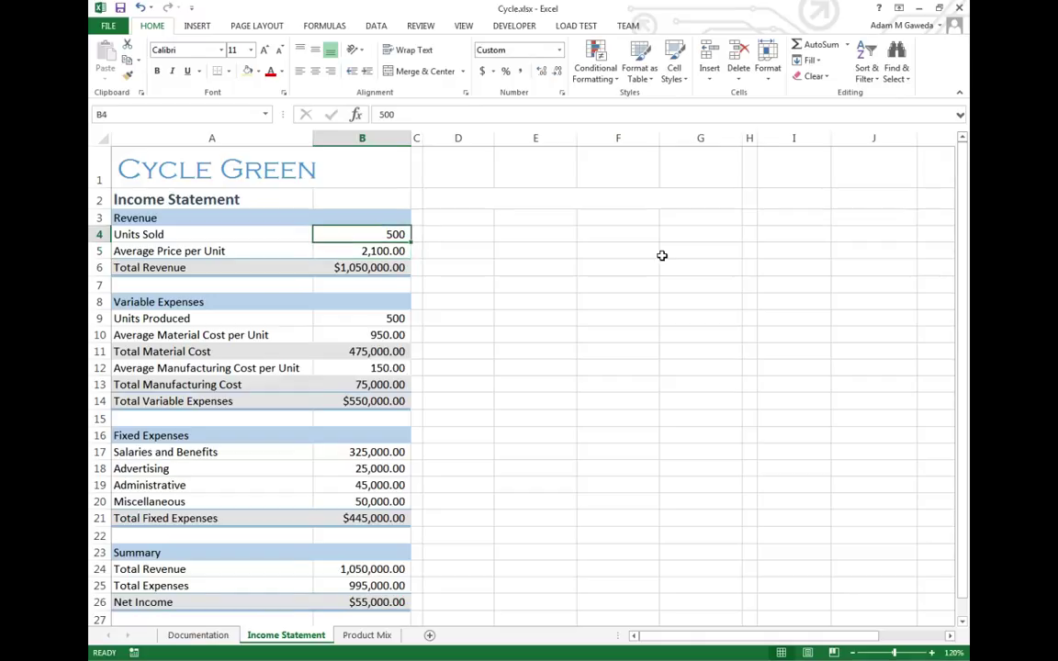
text(570)
key(Return)
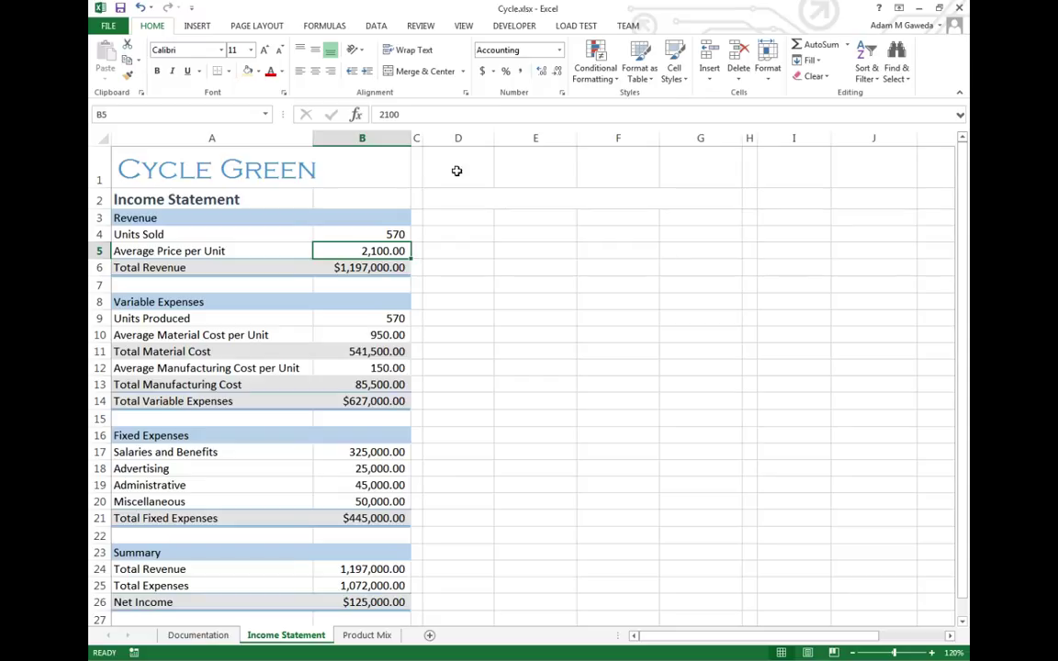
Step: Enter the title Break-Even Analysis in the merged cell D2
click(480, 200)
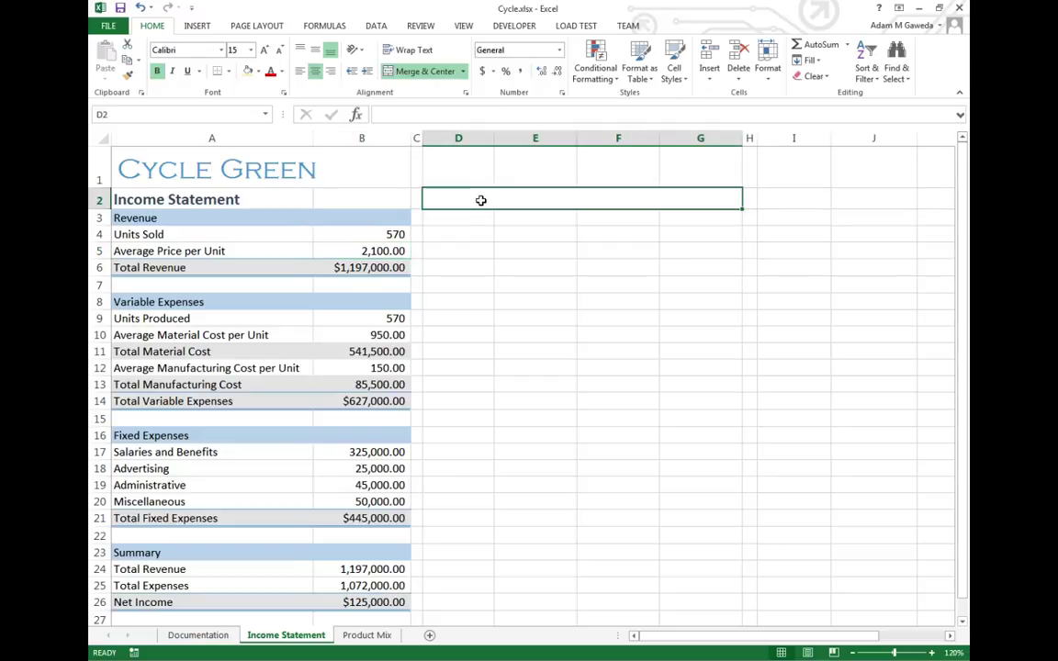
text(Break-Even Analysis)
key(Return)
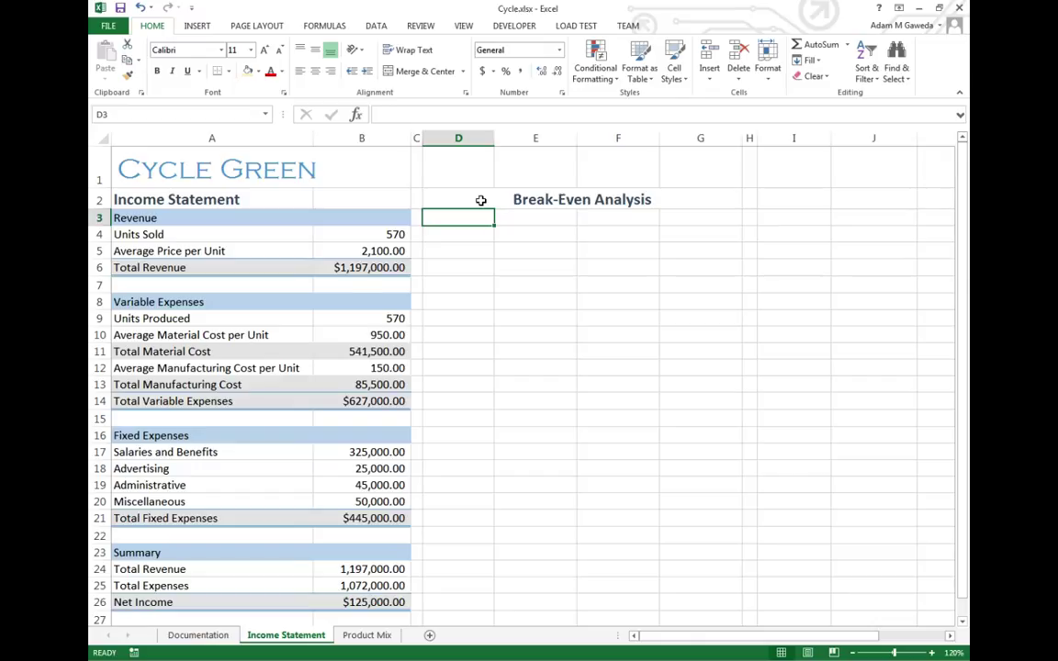
Step: Enter the column headings Units Sold, Revenue, Expenses and Net Income in D3:G3
text(Units S)
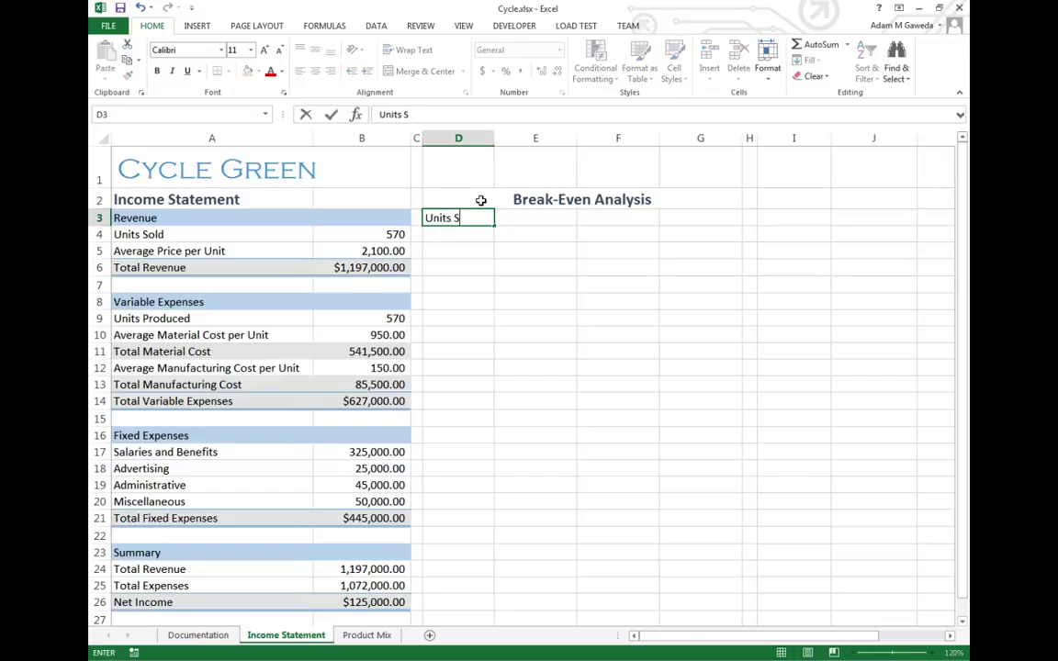
text(old)
key(Tab)
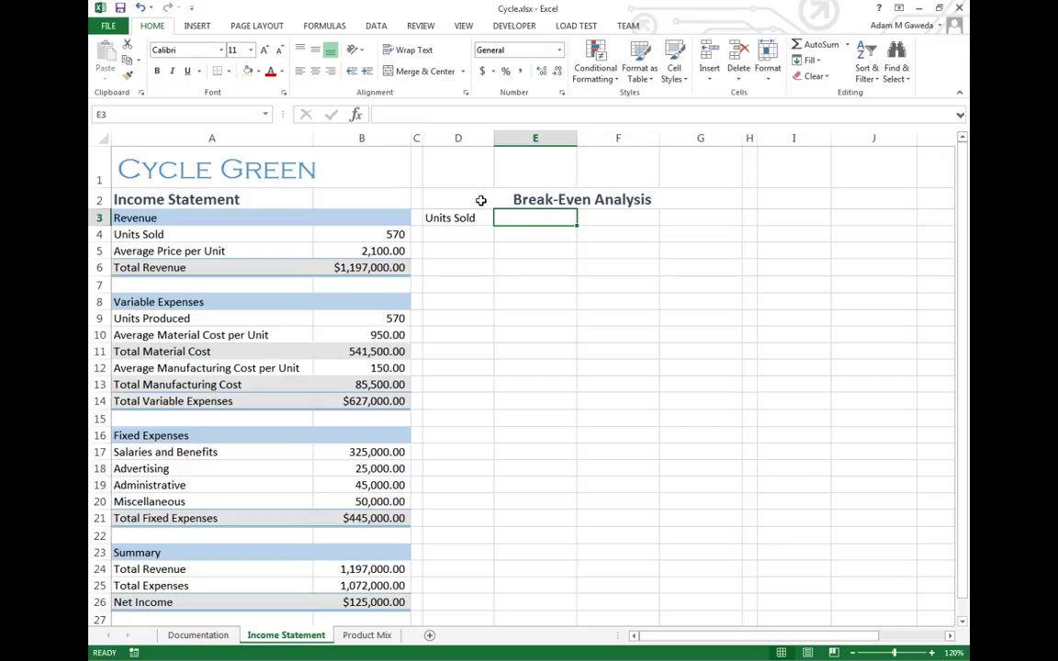
text(Revenue)
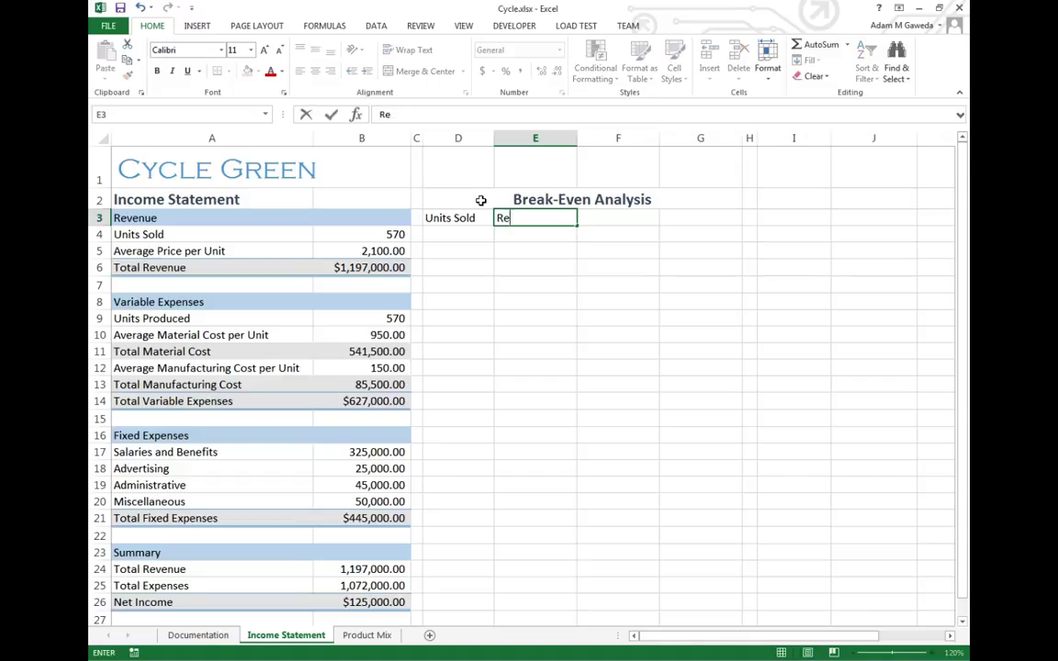
key(Tab)
text(Expenses)
key(Tab)
text(Net Income)
key(Return)
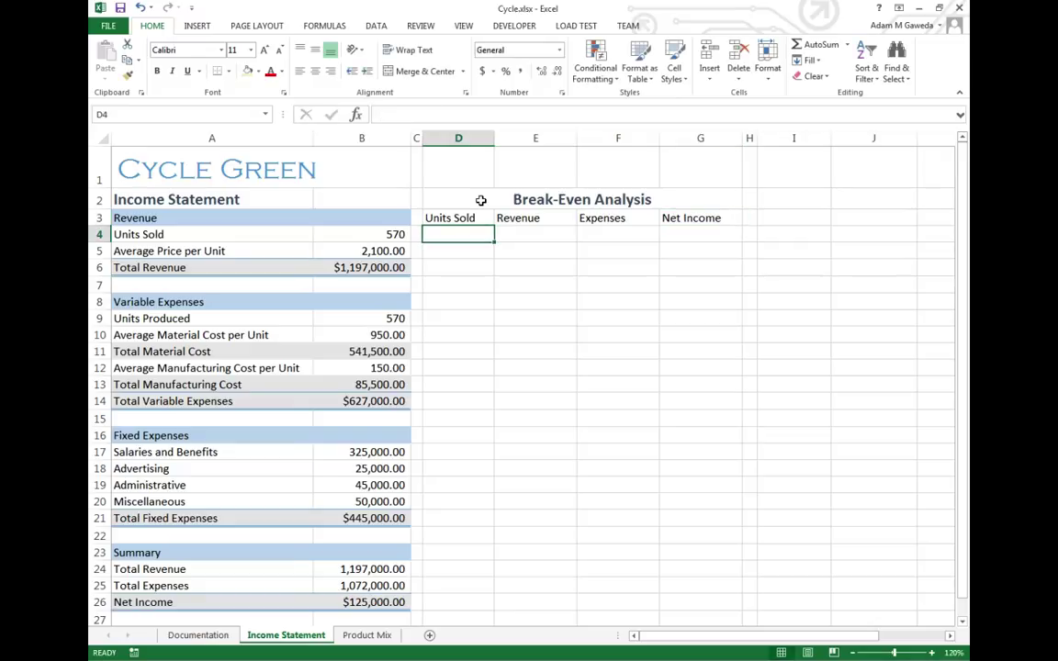
Step: Link D4 to Units Sold with =B4 and E4 to the summary's Total Revenue in B24
text(=)
click(394, 234)
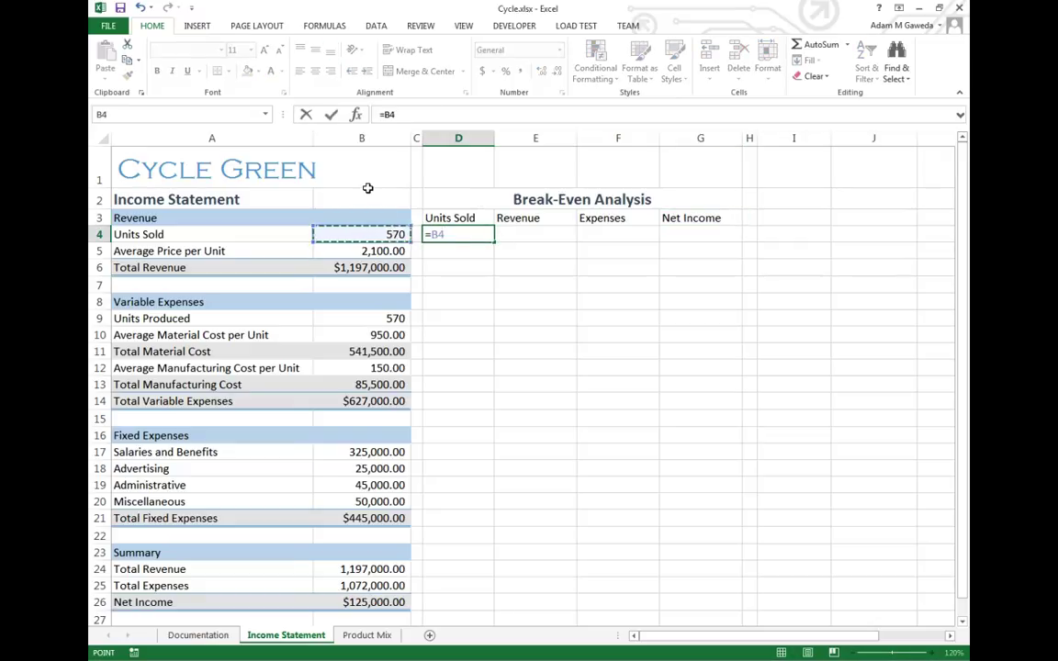
key(Return)
click(545, 238)
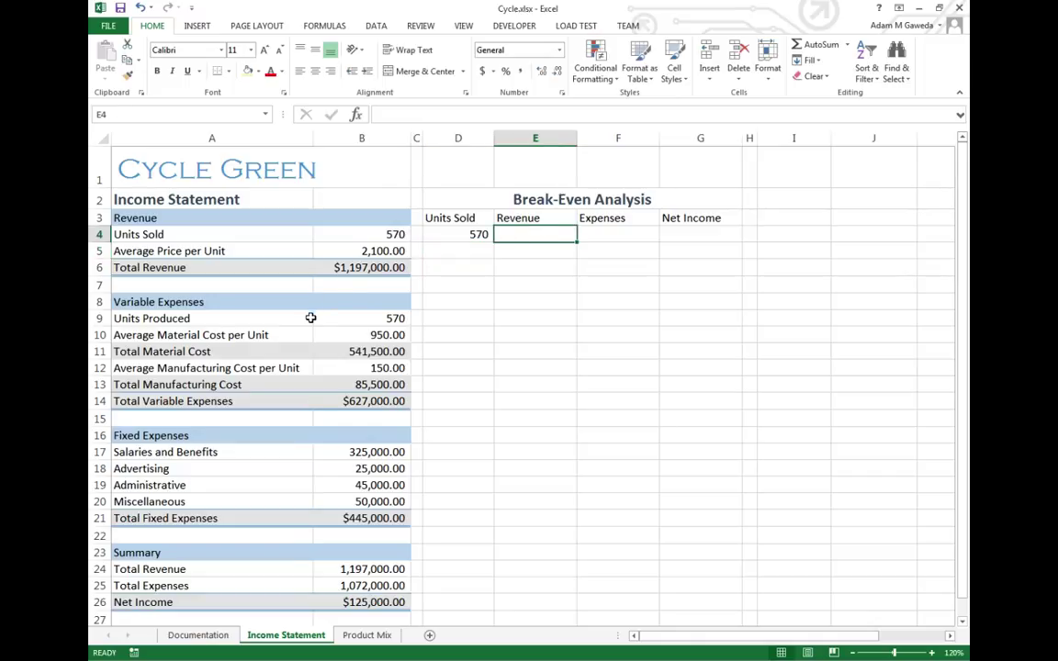
text(=)
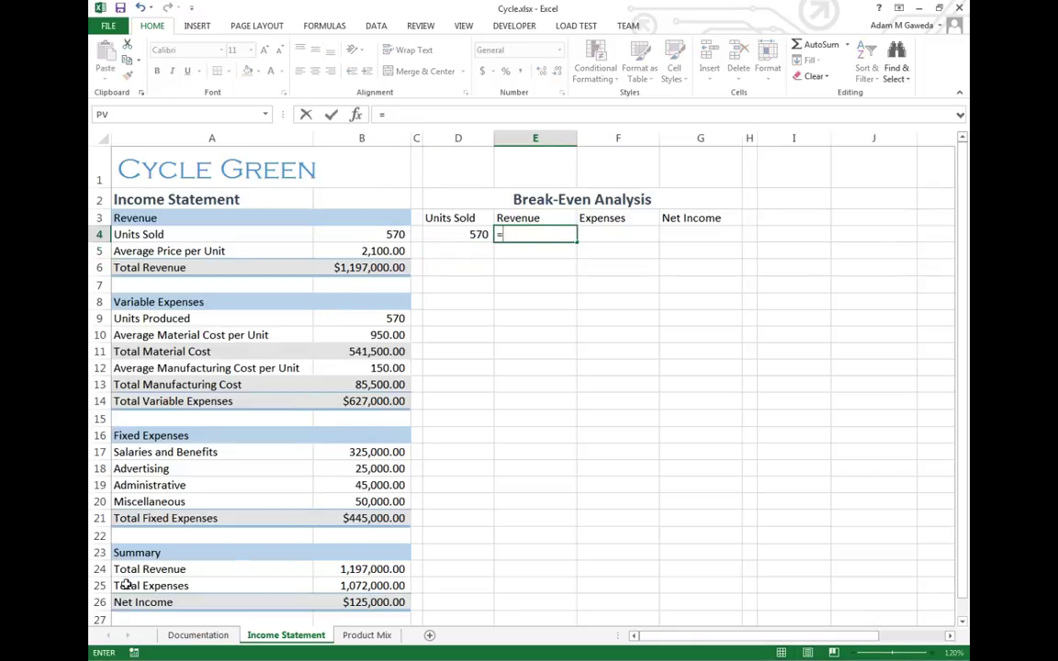
click(331, 570)
key(Return)
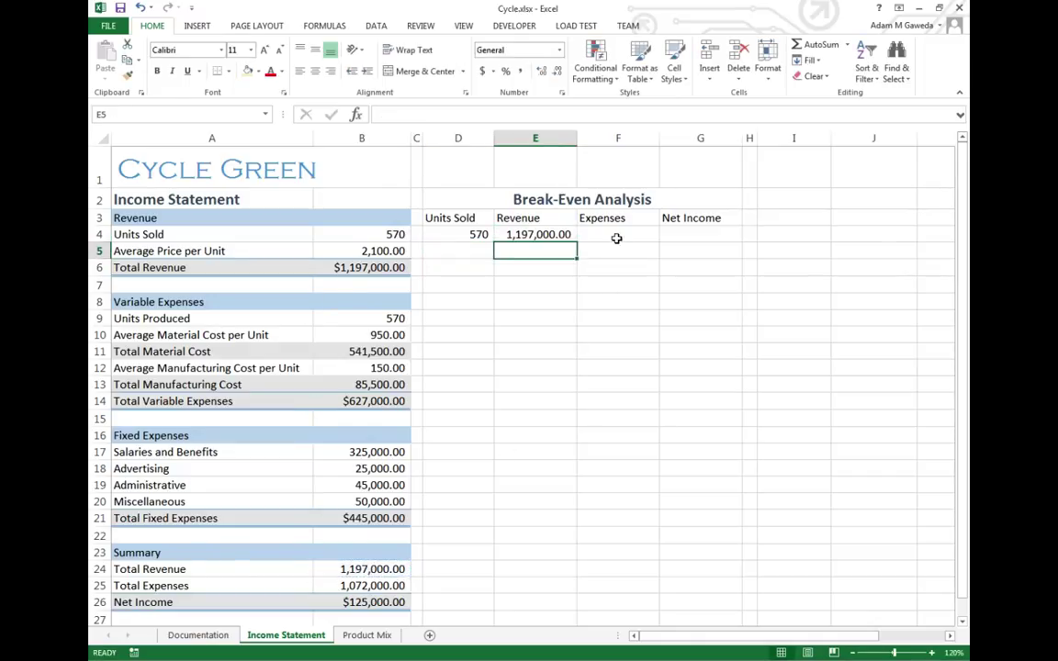
Step: Link F4 to the summary's Total Expenses in B25 and G4 to Net Income in B26
click(616, 232)
text(=)
click(356, 588)
key(Return)
click(702, 233)
text(=)
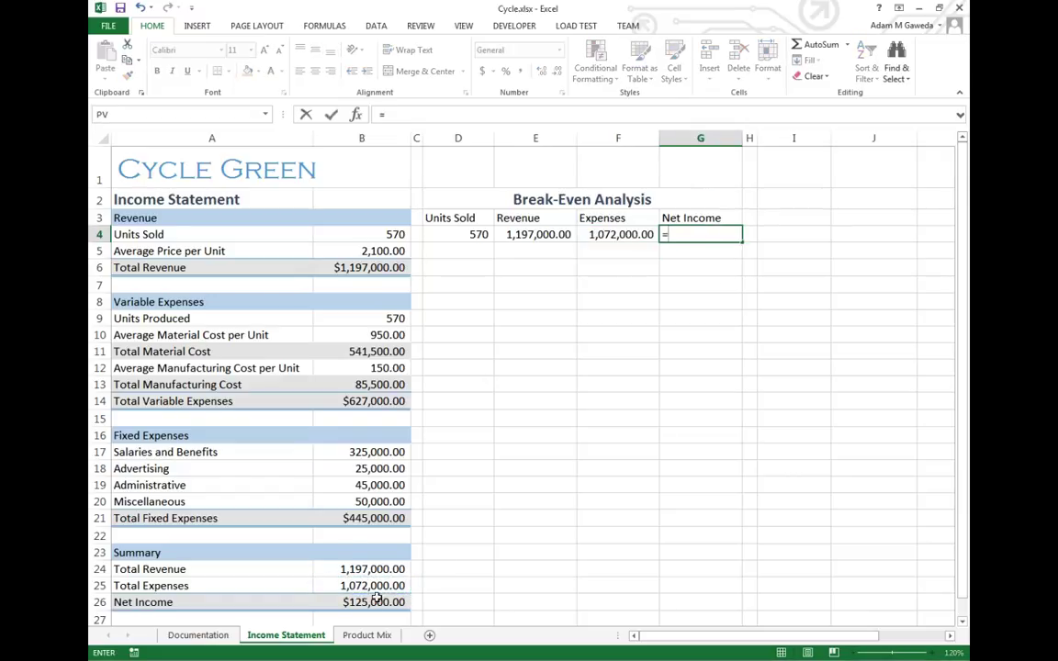
click(377, 603)
key(Return)
click(583, 423)
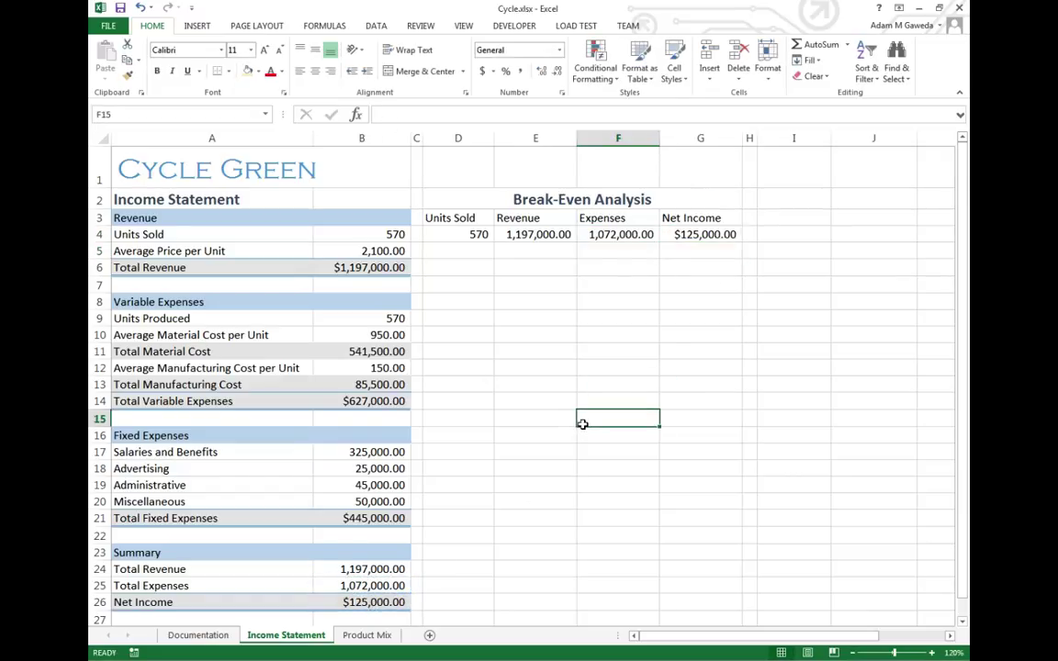
Step: Copy the format of the Revenue heading in A3 to D3:G3, and fill D4:G4 with light yellow
click(437, 218)
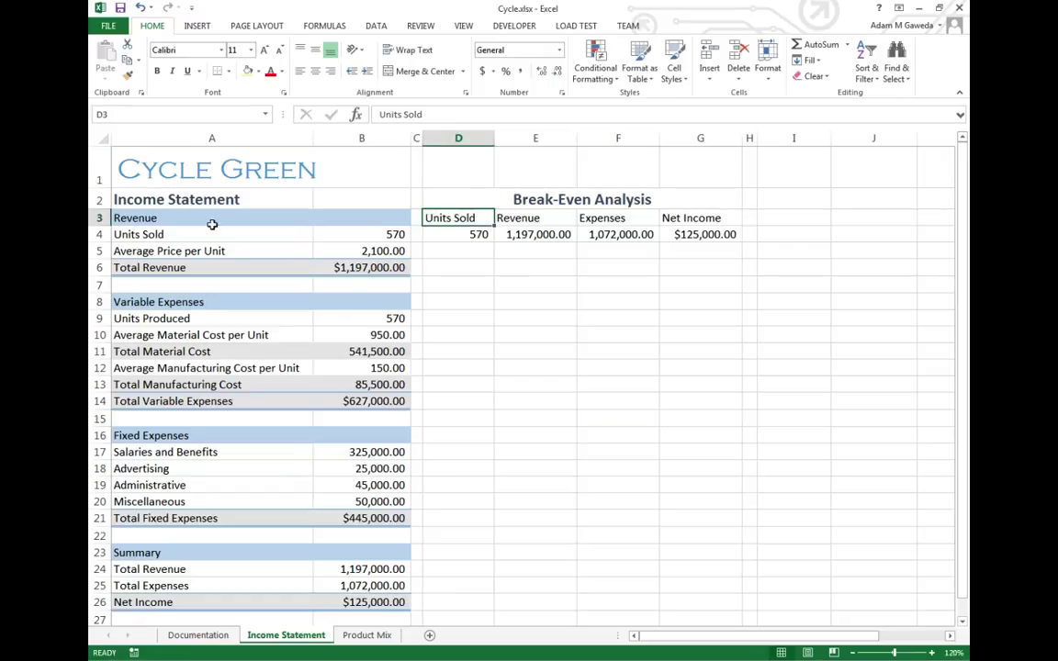
click(179, 217)
click(128, 75)
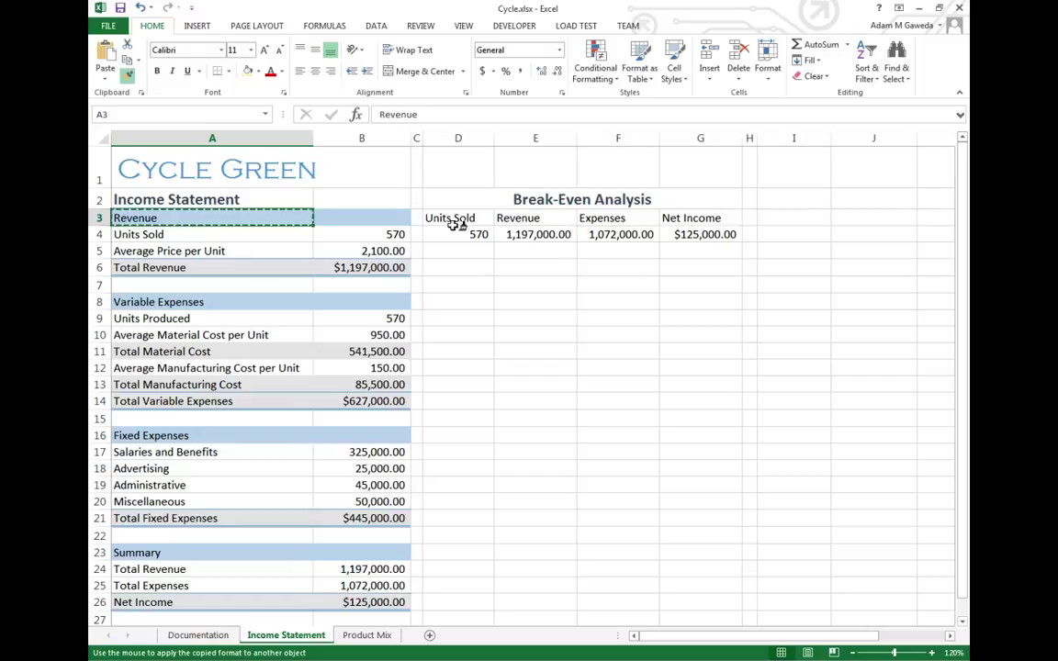
drag(451, 218, 708, 218)
drag(476, 234, 685, 234)
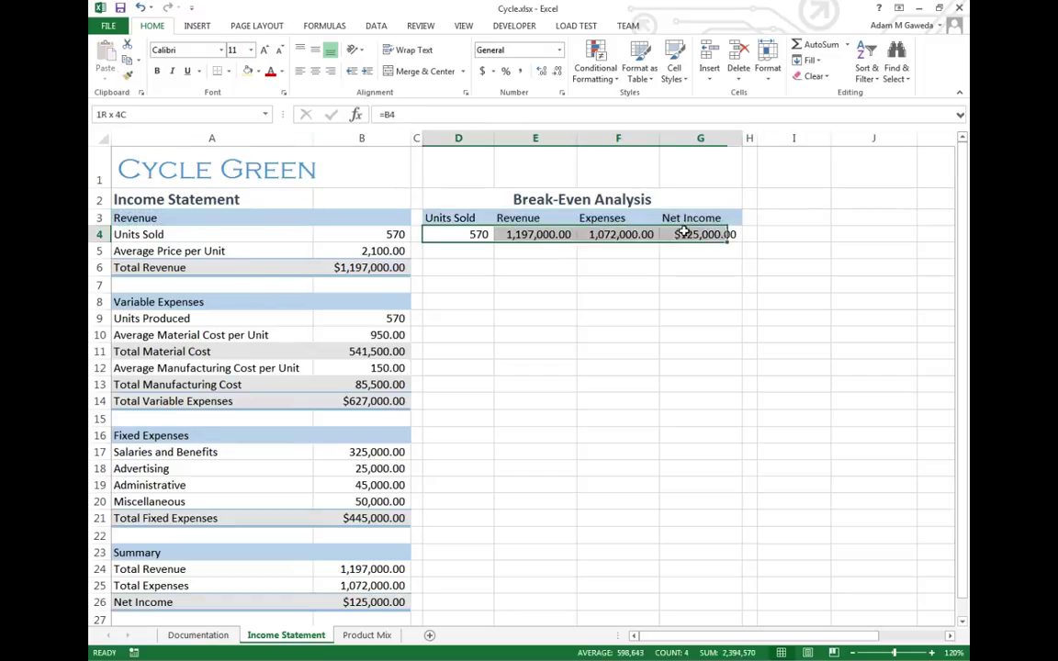
click(246, 72)
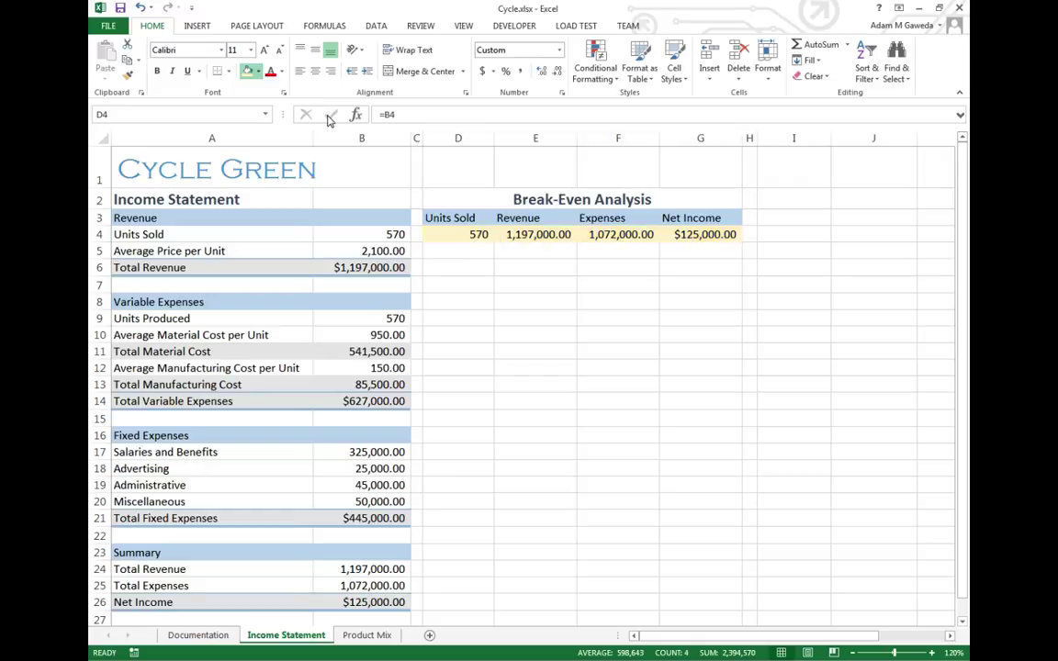
Step: Enter 300 and 350 in D5:D6 and extend the Units Sold series down to 700 in D13
click(485, 248)
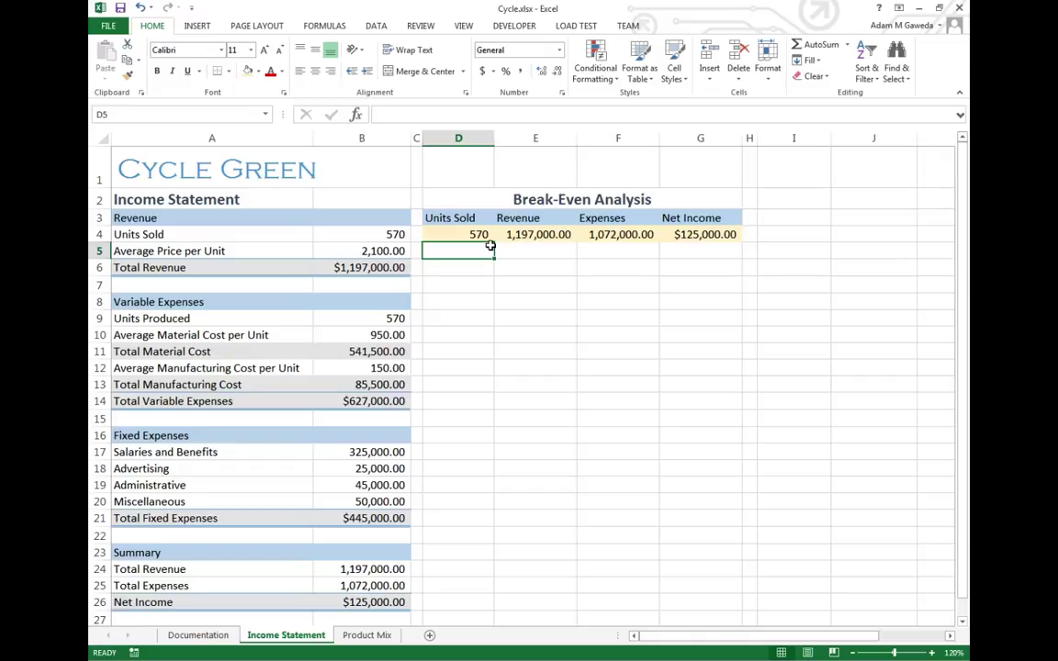
text(300)
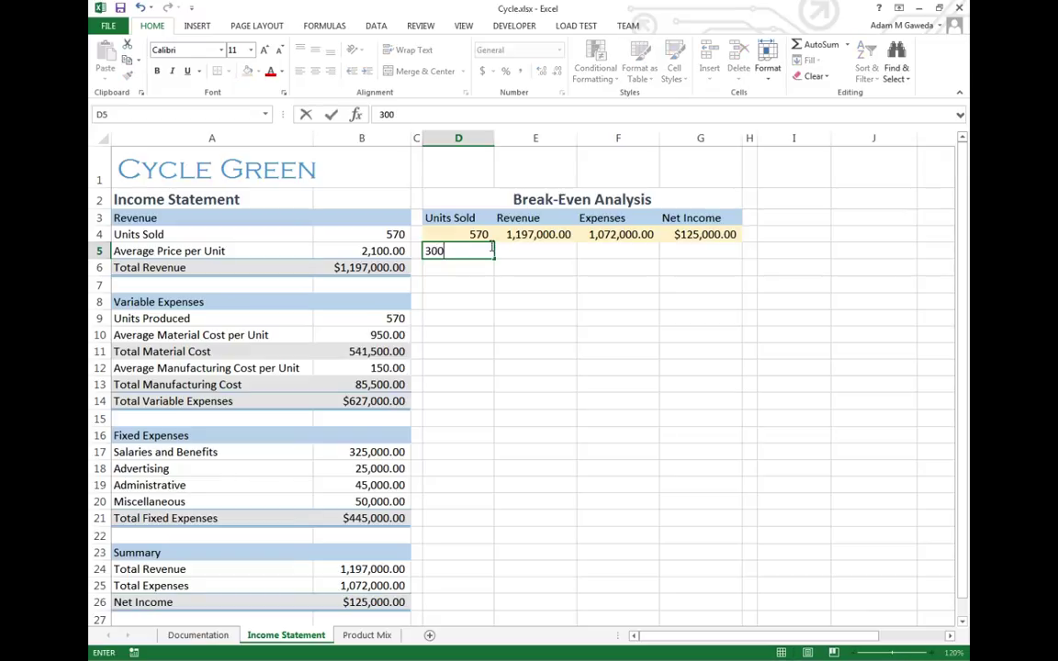
key(Return)
text(35)
text(0)
key(Return)
drag(484, 250, 479, 267)
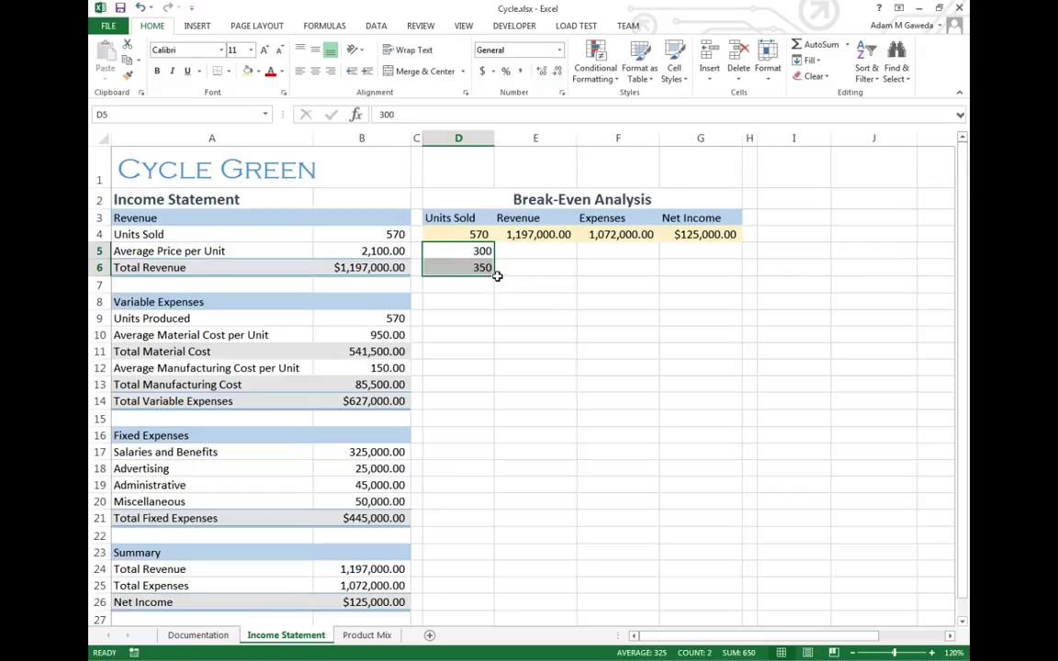
drag(496, 276, 492, 392)
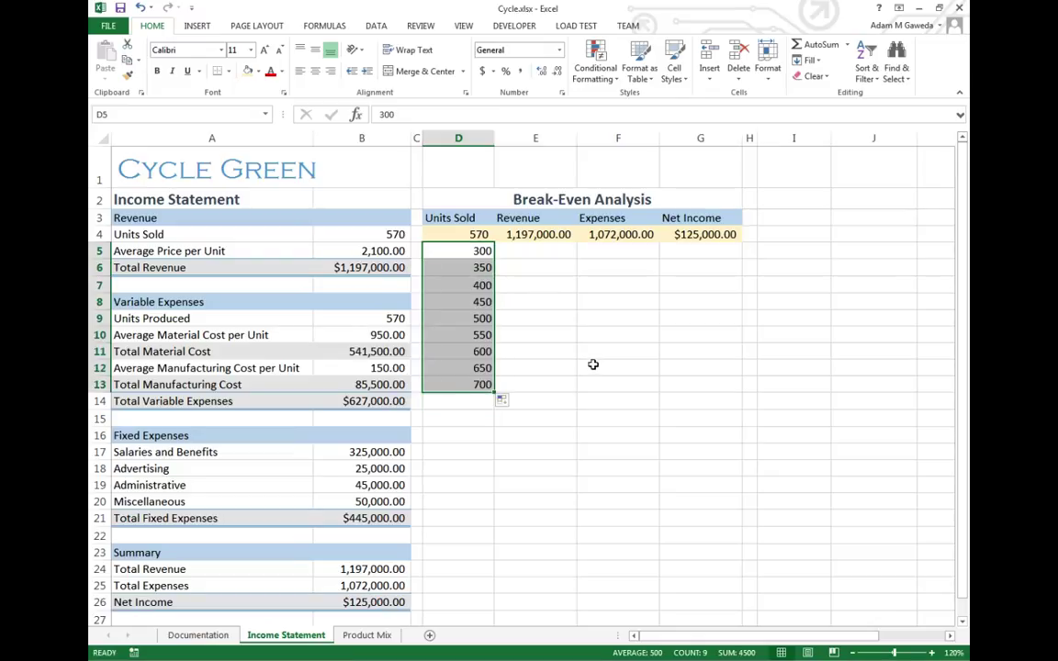
click(593, 367)
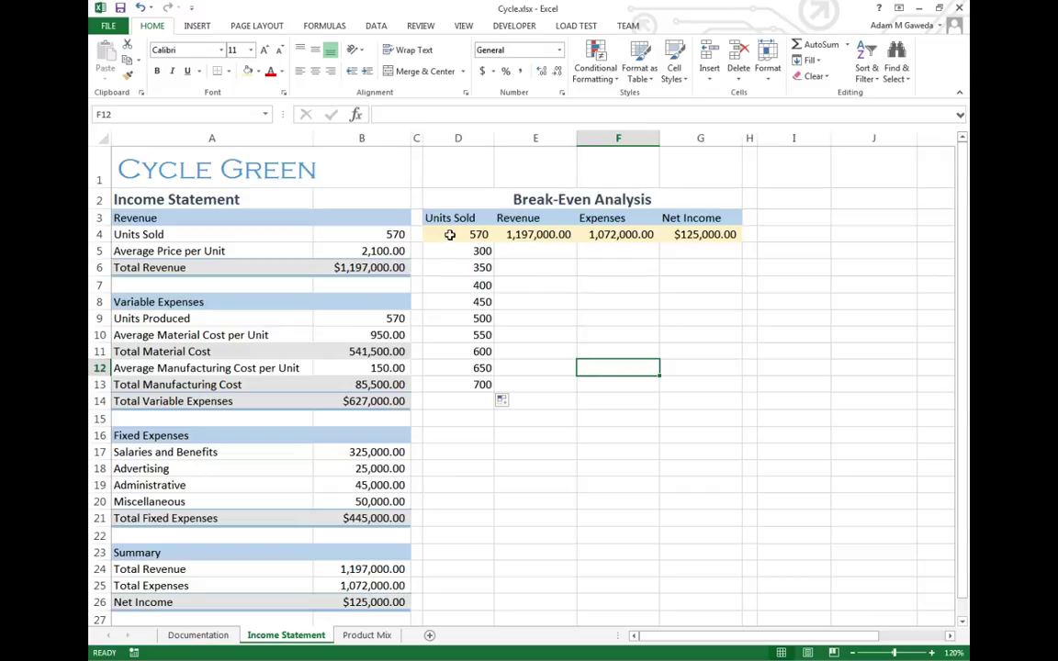
Step: Create a one-variable data table on D4:G13 using Units Sold in B4 as the column input cell
drag(451, 235, 684, 384)
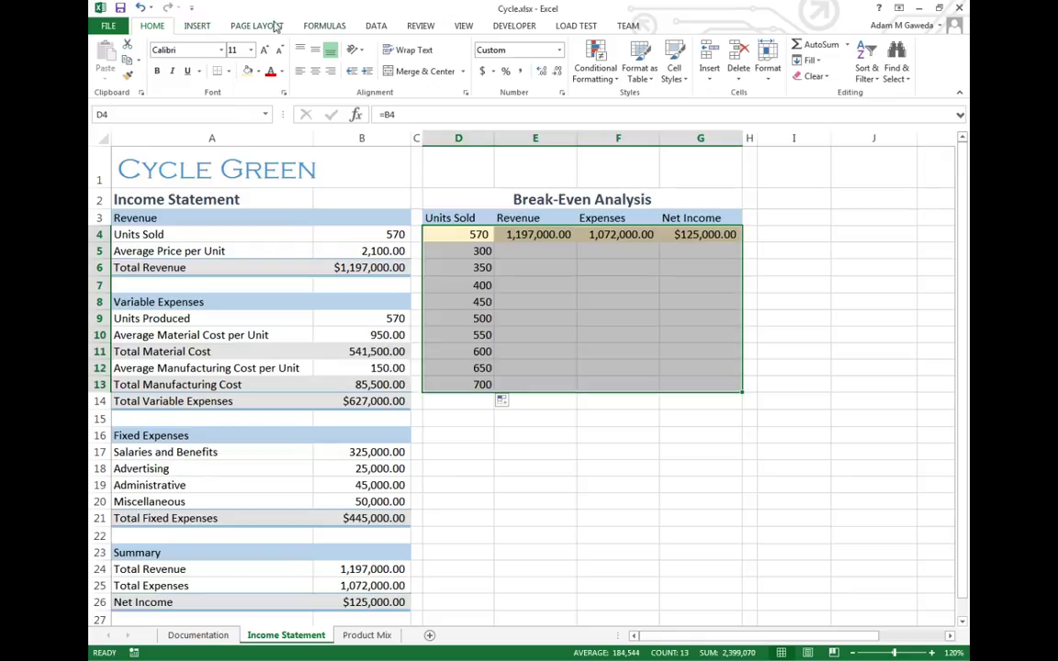
click(376, 26)
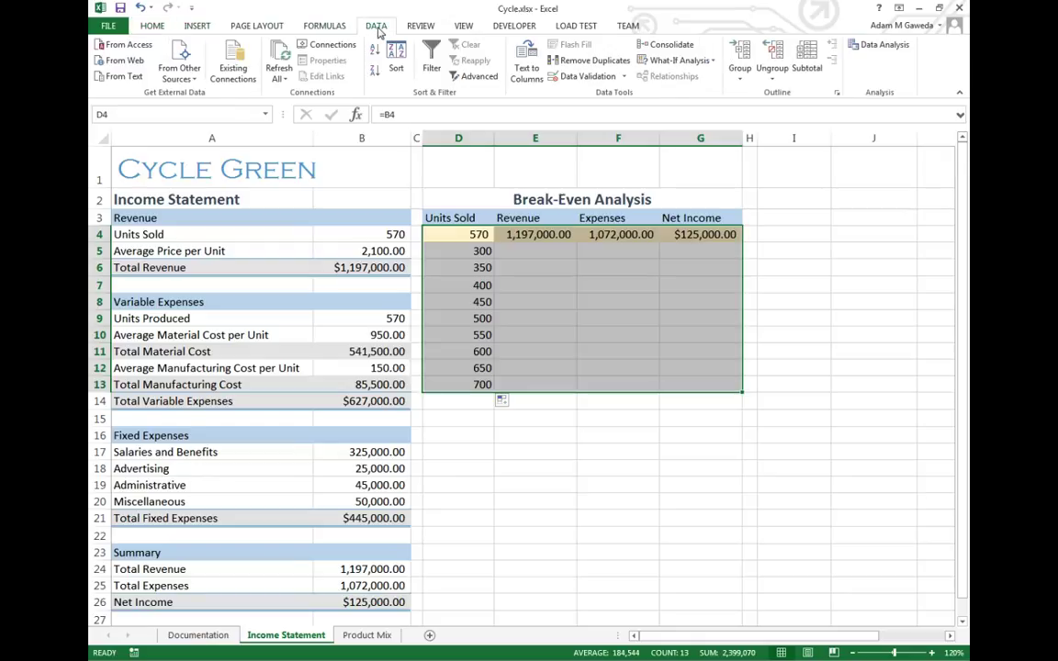
click(695, 62)
click(693, 118)
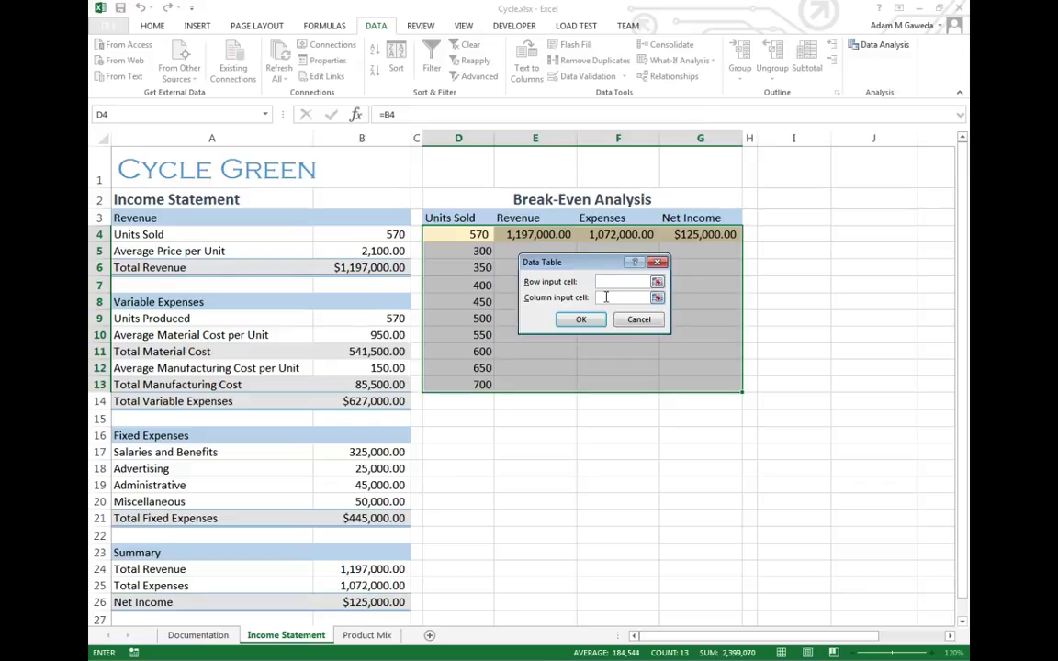
click(360, 235)
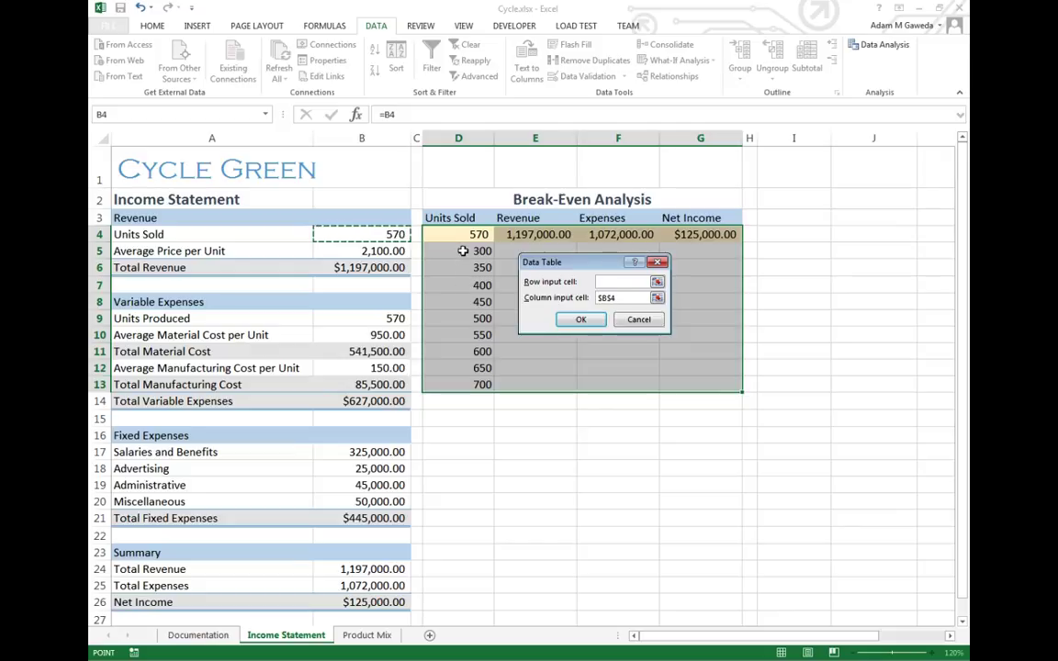
click(581, 321)
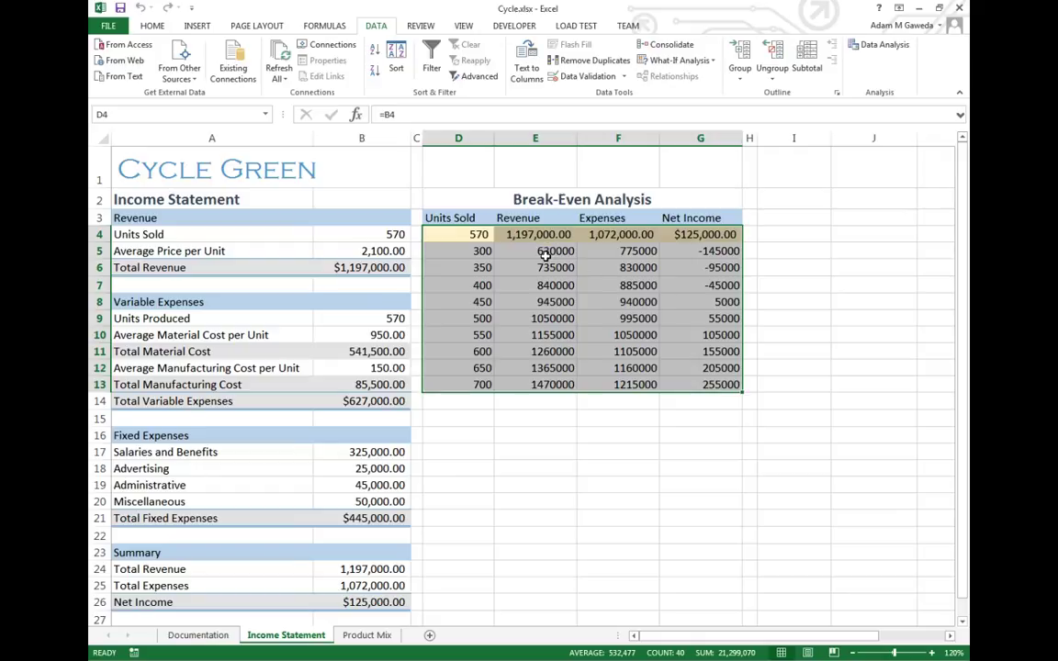
Step: Apply the Number format to the data table results in E5:G13
drag(536, 250, 685, 385)
click(140, 25)
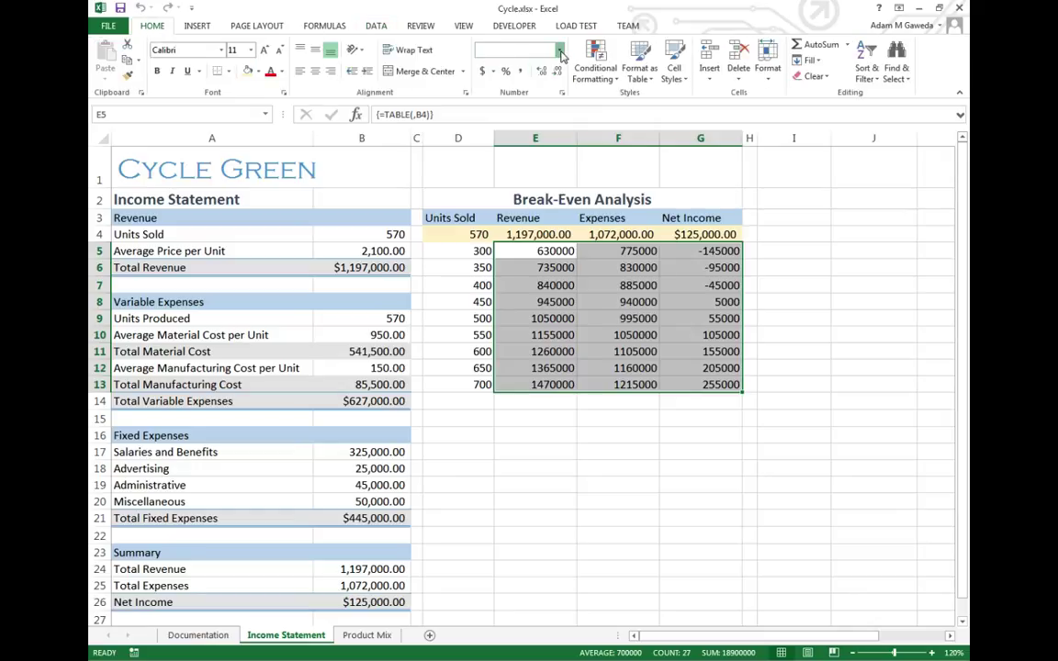
click(539, 113)
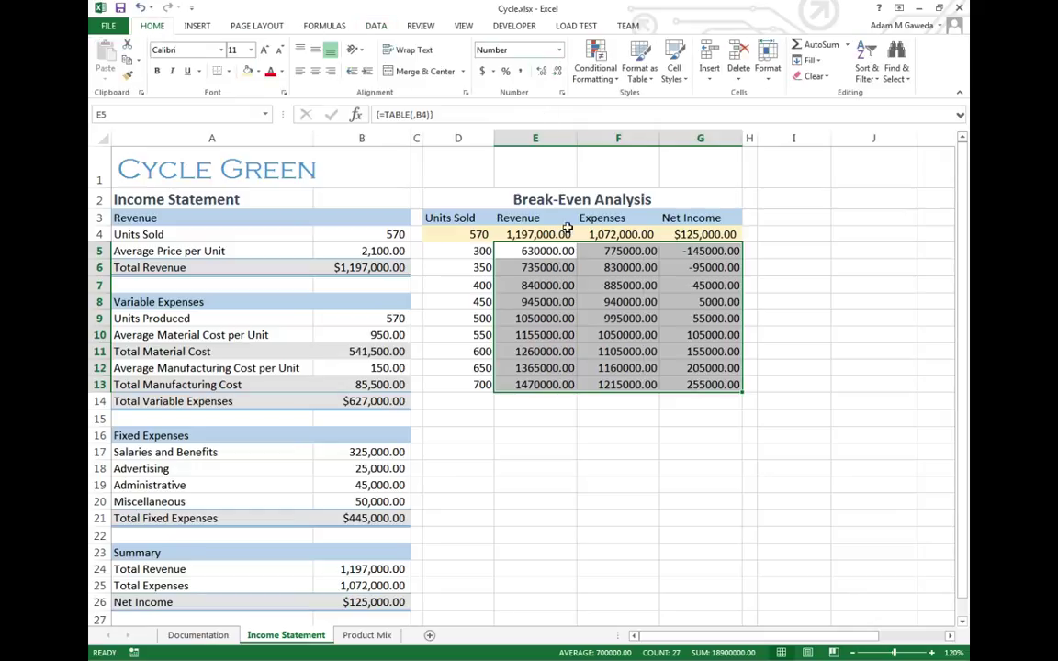
Step: Copy the format of the summary's Total Revenue in B24 to the data table results in E5:G13
click(350, 570)
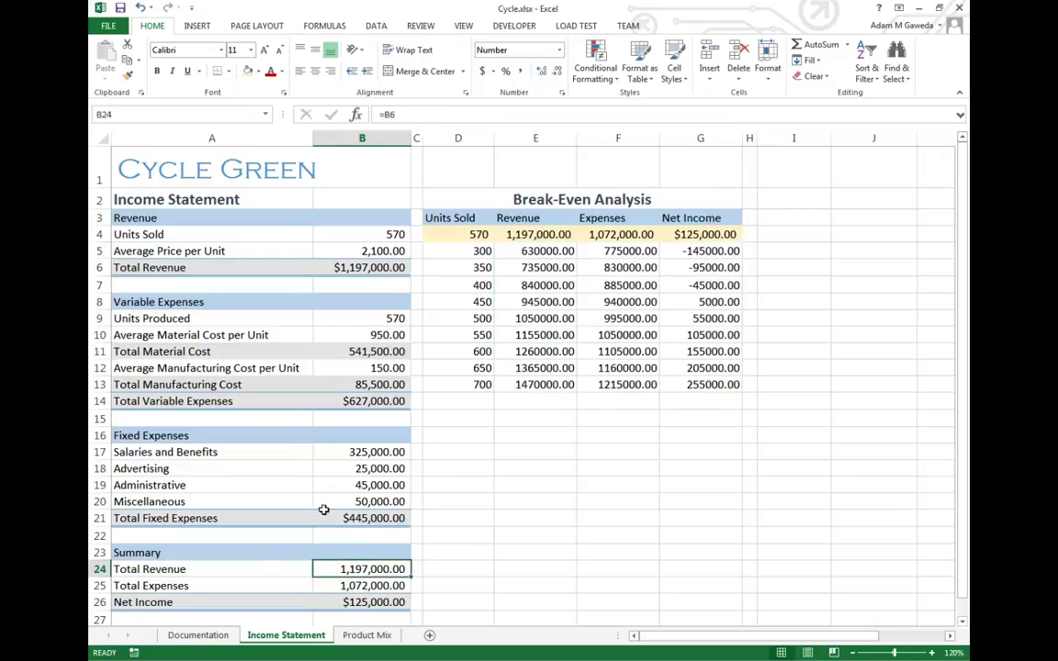
click(128, 73)
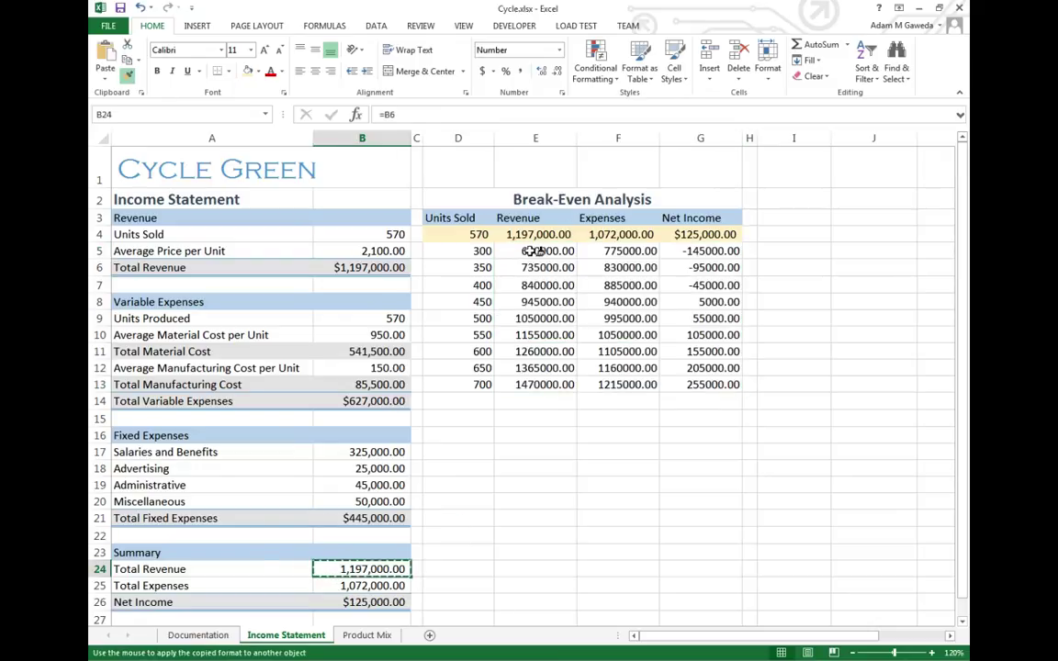
mouse_move(531, 249)
mouse_down()
mouse_move(675, 355)
mouse_move(685, 380)
mouse_up()
click(796, 351)
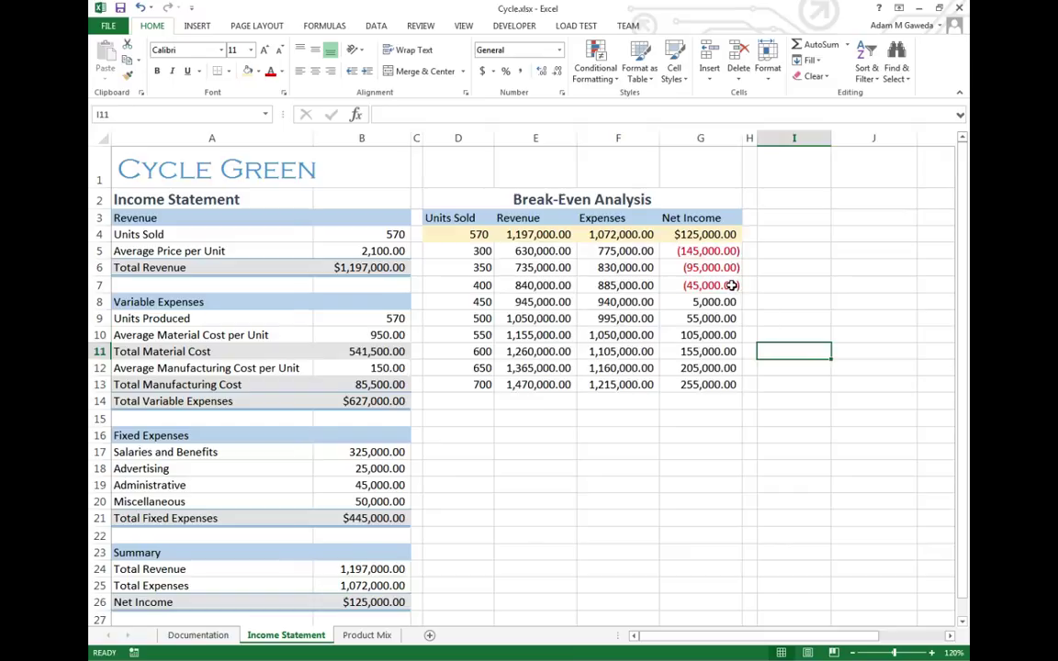
Step: Examine the break-even table's results for 300, 450 and 700 units sold
click(479, 251)
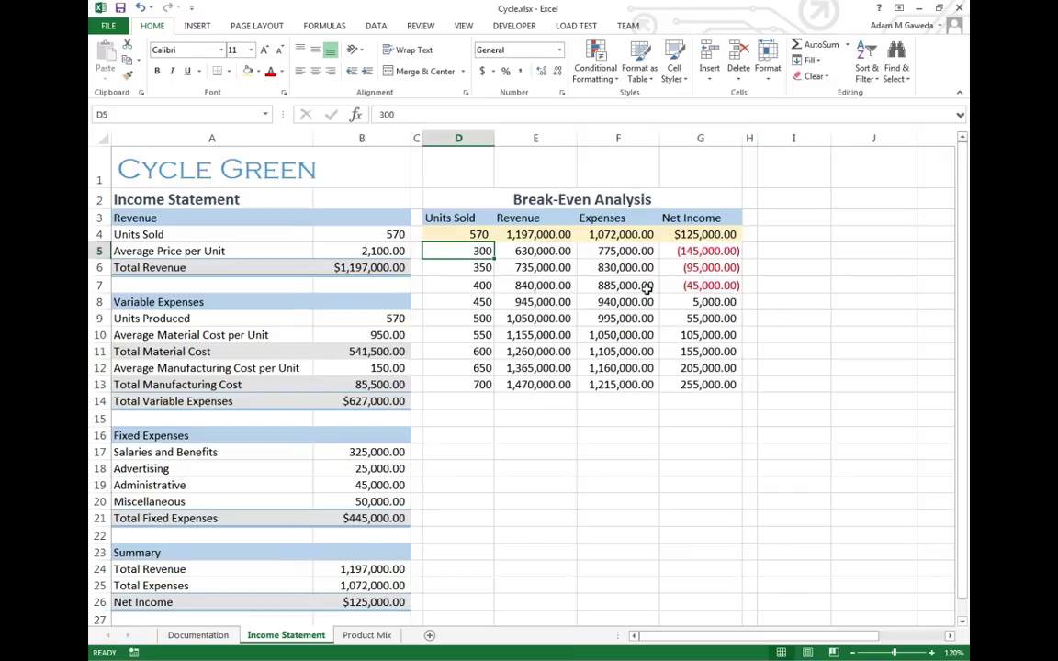
click(474, 302)
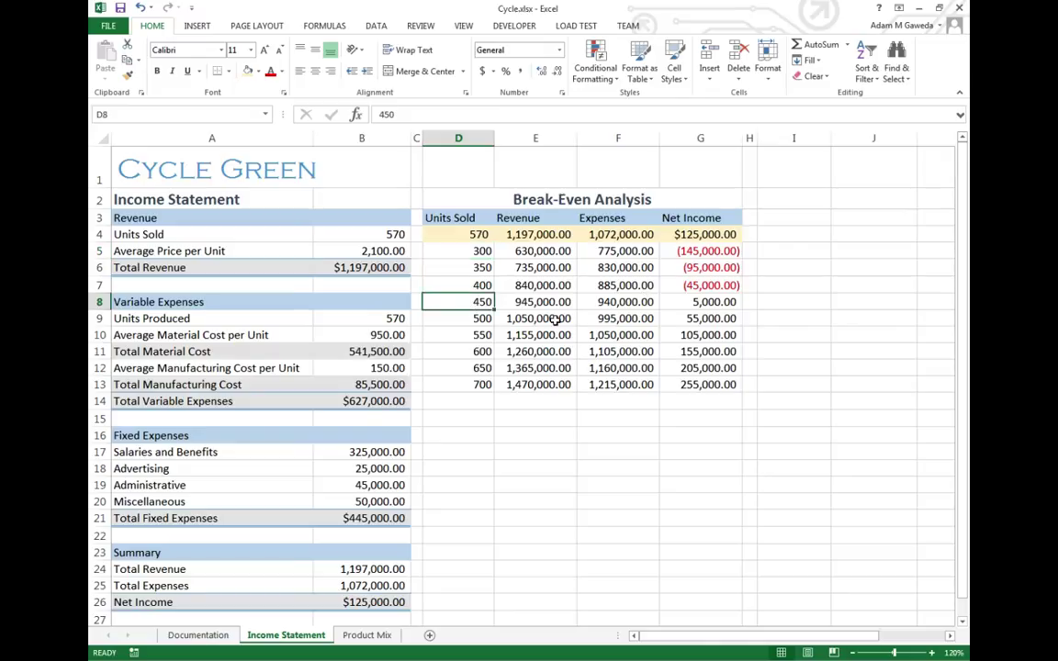
click(480, 383)
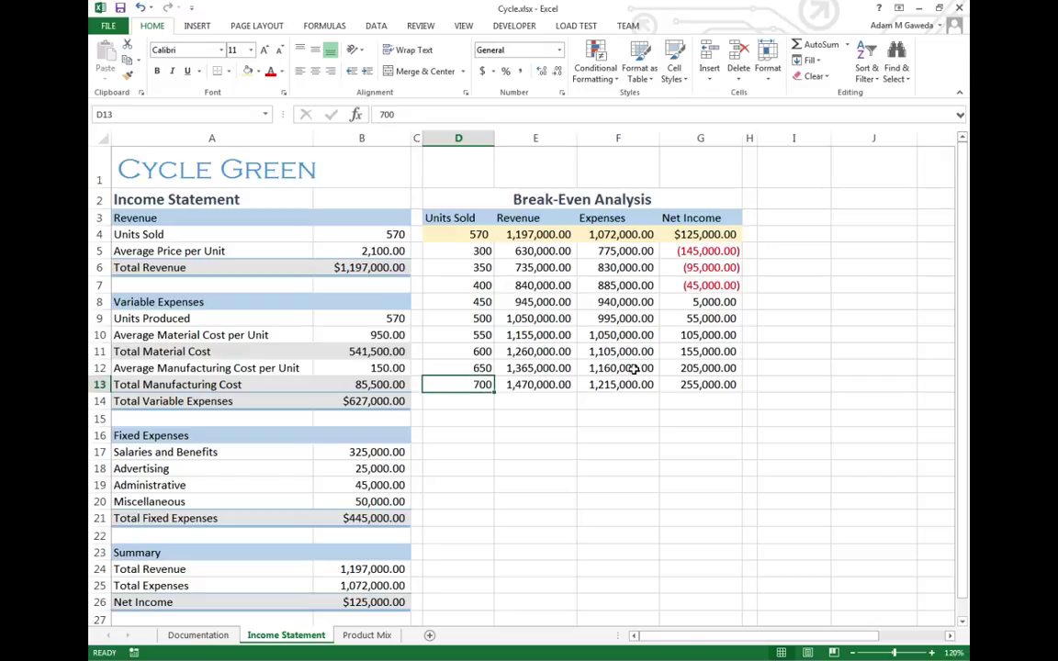
click(680, 384)
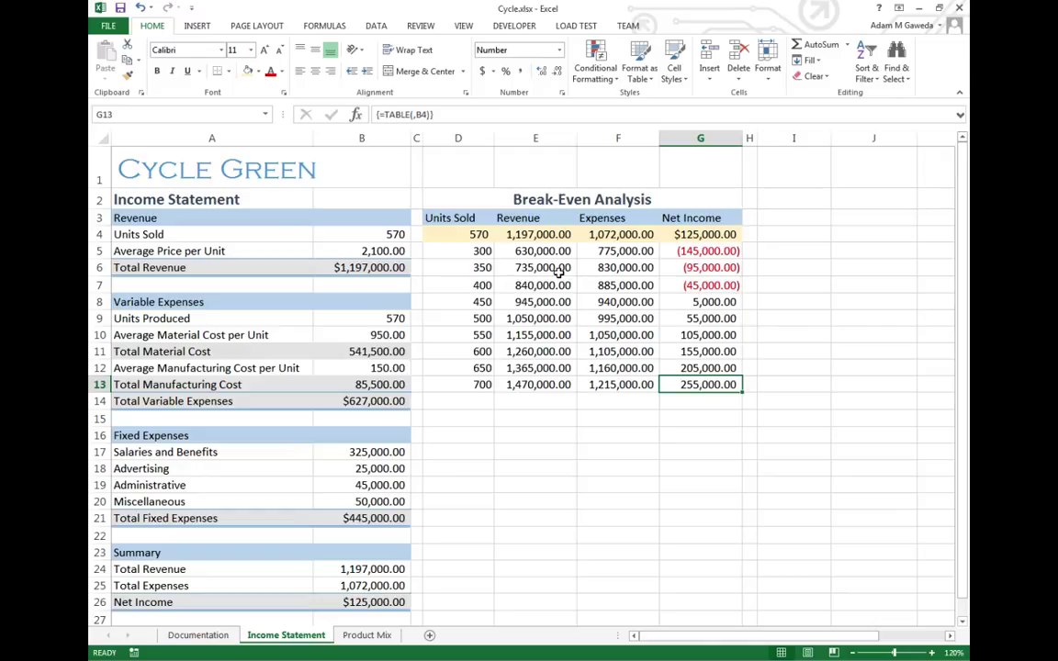
Step: Select the Units Sold, Revenue and Expenses data with headings in D3:F13 for charting
drag(449, 234, 610, 386)
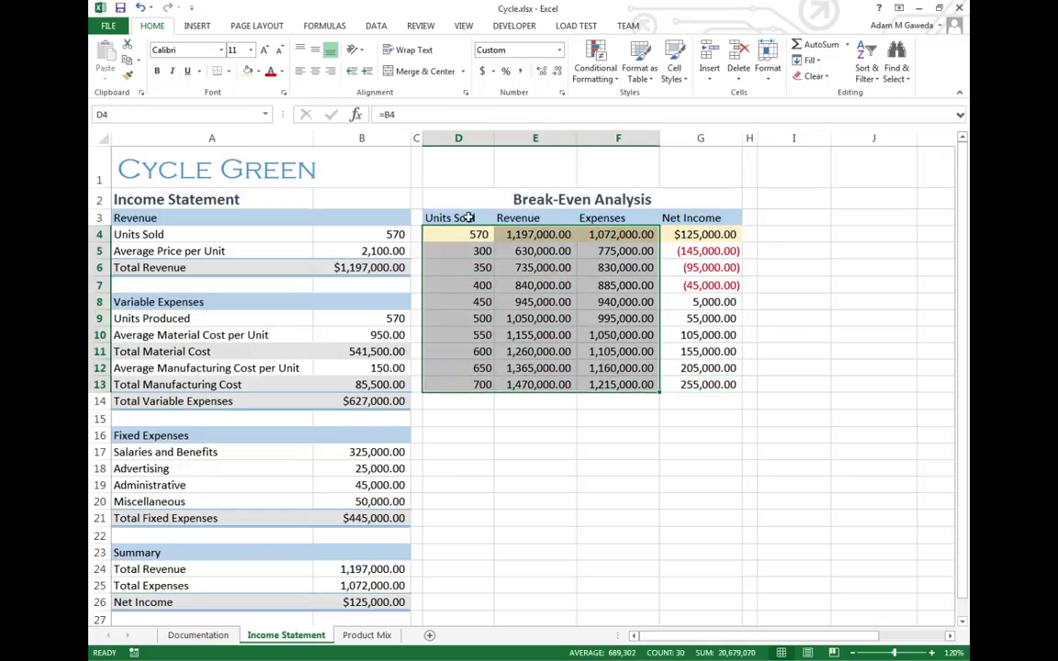
drag(453, 218, 611, 382)
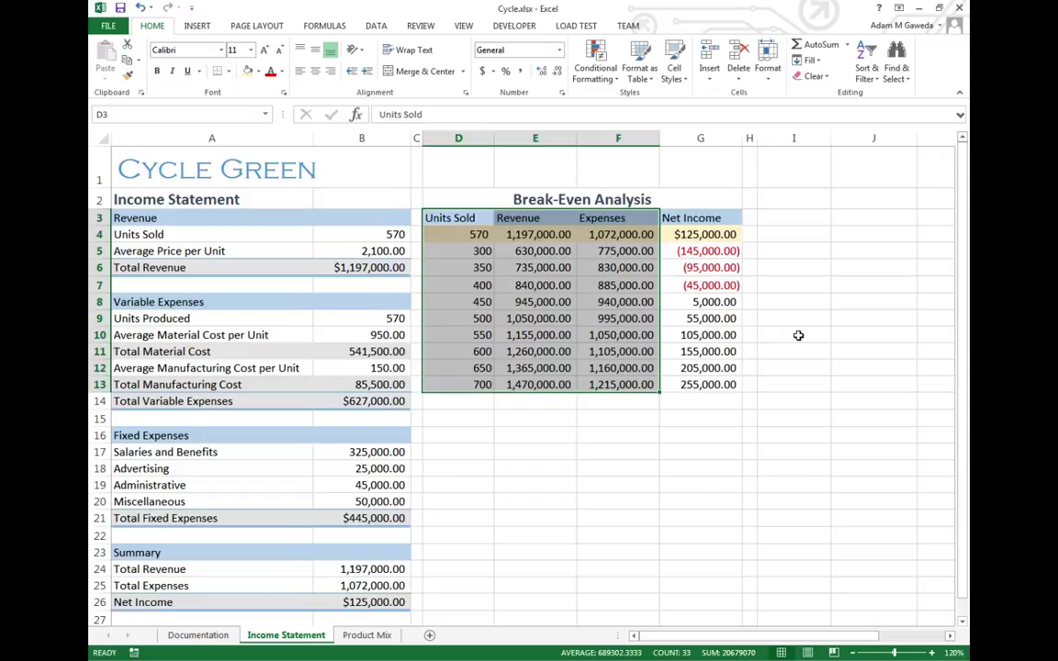
click(194, 27)
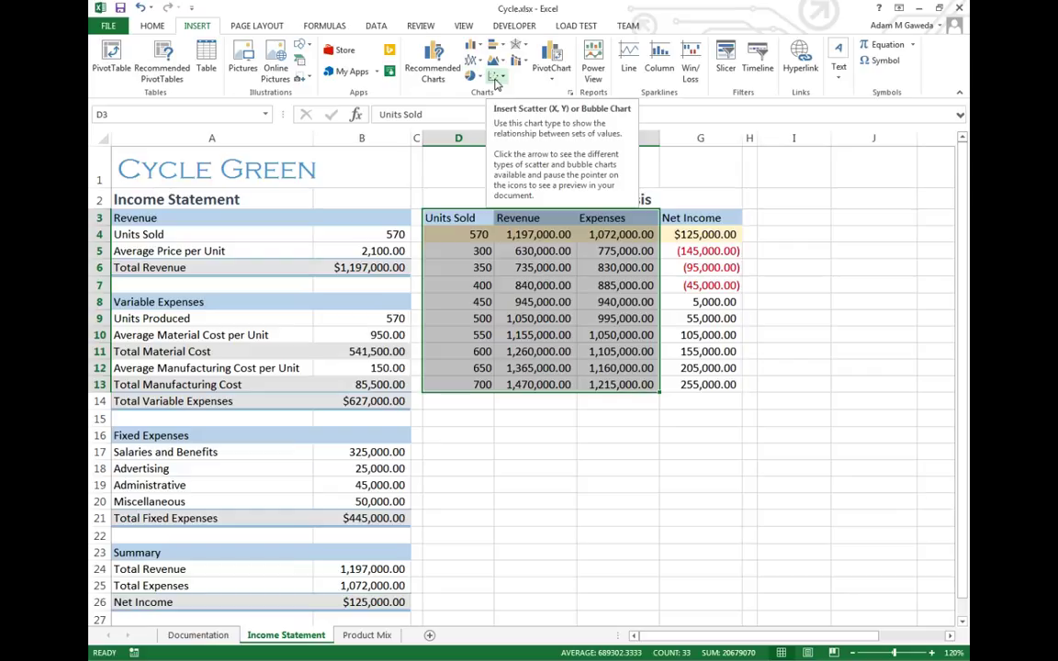
Step: Examine how the Units Sold values pair with Revenue and Expenses in rows 4 to 6 as chart points
click(468, 234)
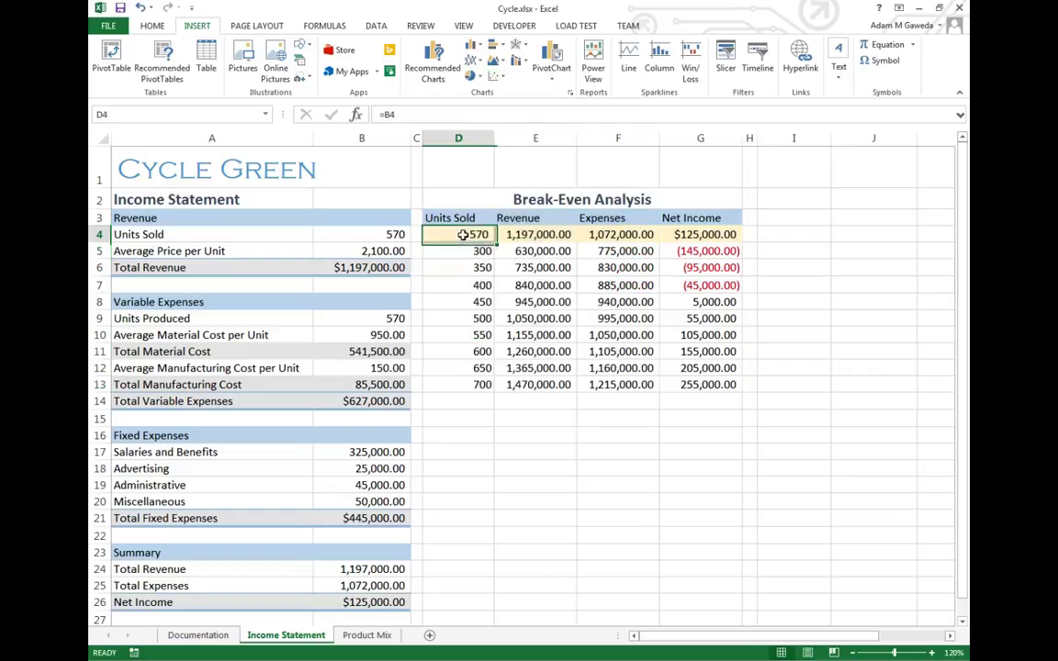
click(545, 236)
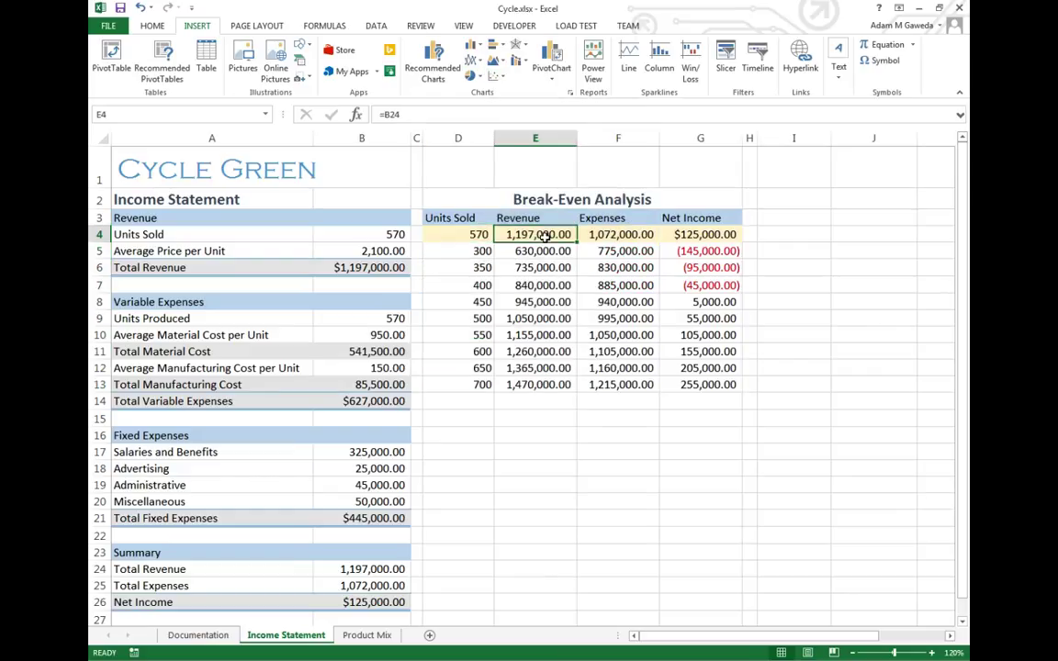
click(482, 252)
click(549, 253)
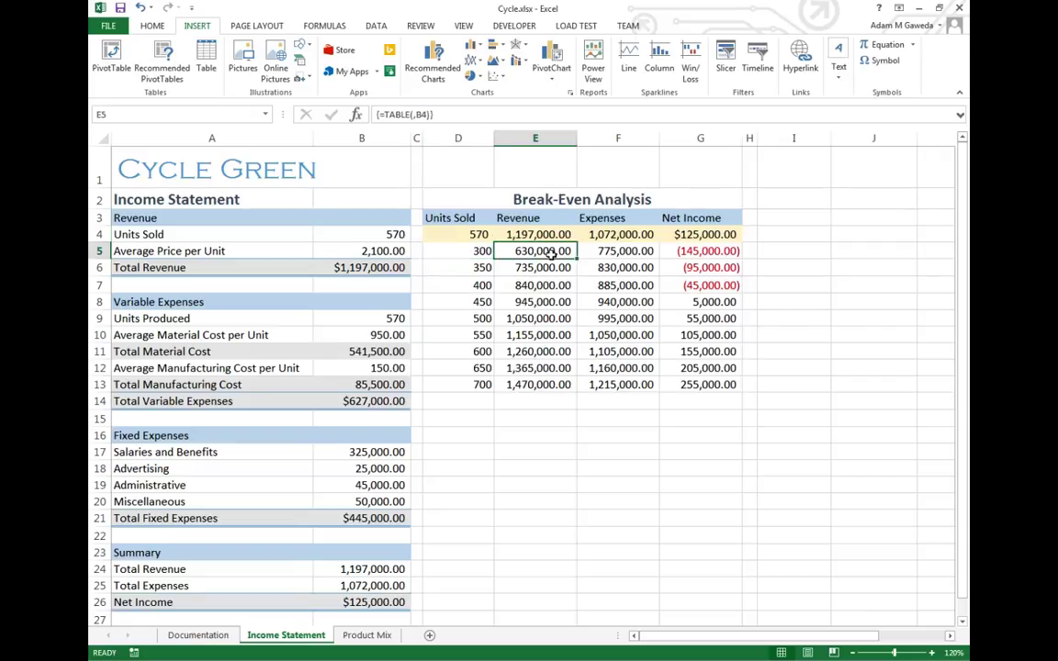
click(484, 268)
click(623, 266)
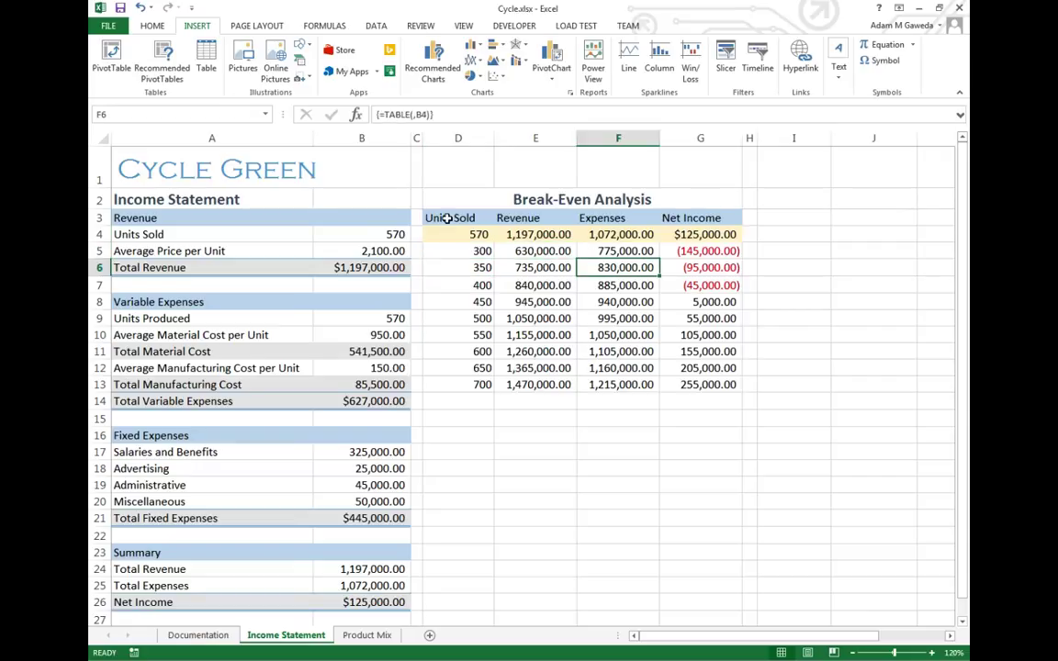
Step: Insert a Scatter with Straight Lines chart from the Units Sold, Revenue and Expenses data in D3:F13
drag(449, 218, 609, 385)
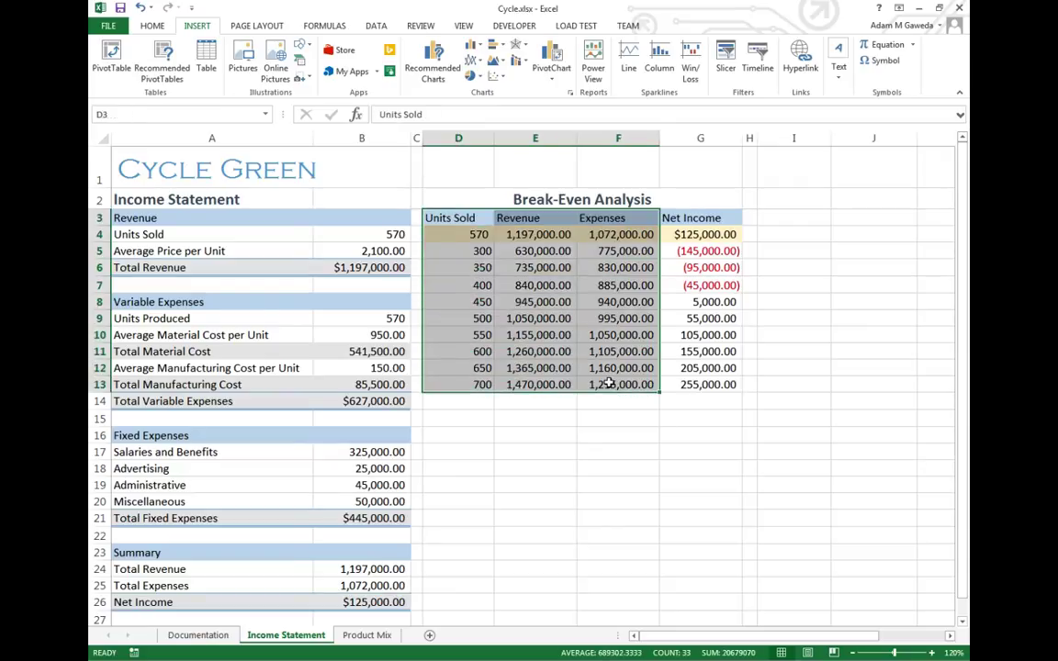
click(500, 81)
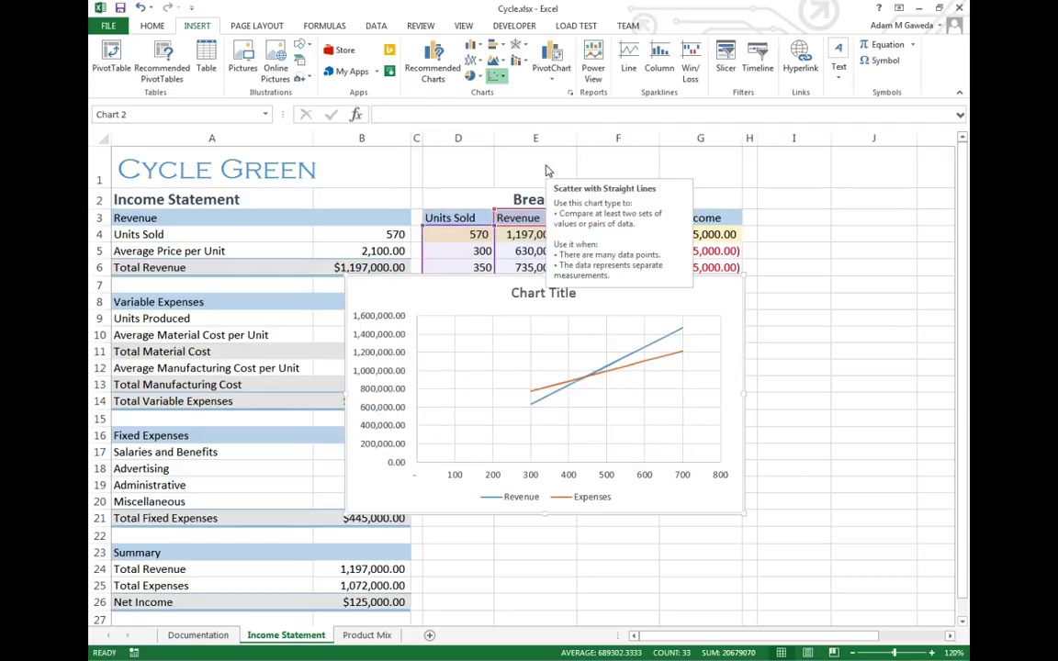
click(545, 171)
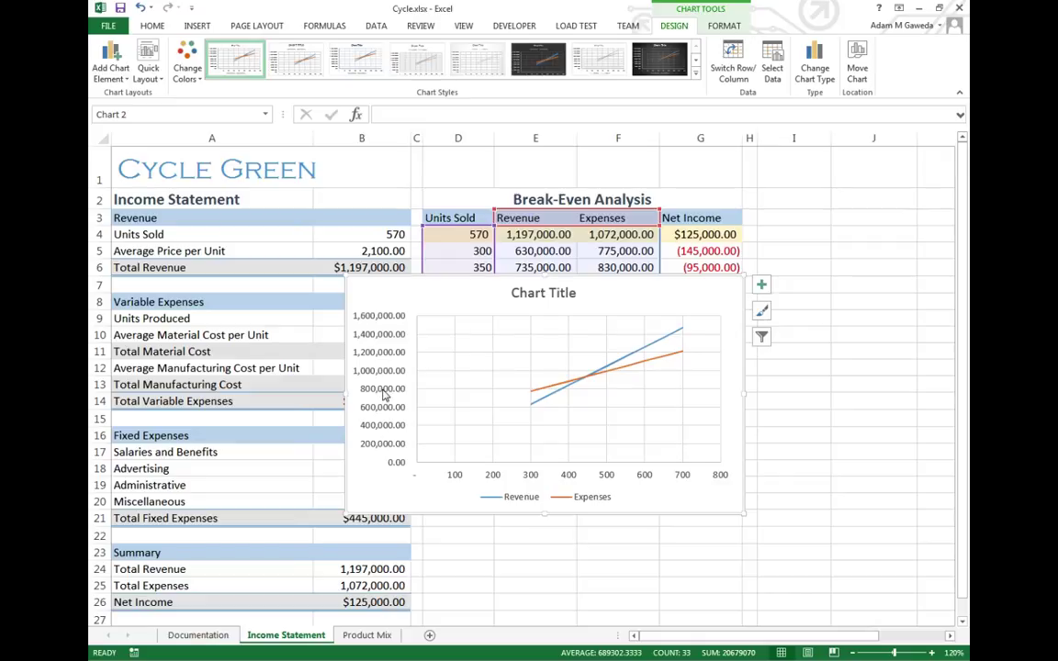
Step: Remove the chart title and fit the chart beneath the data table across columns D to G, down to row 26
click(762, 288)
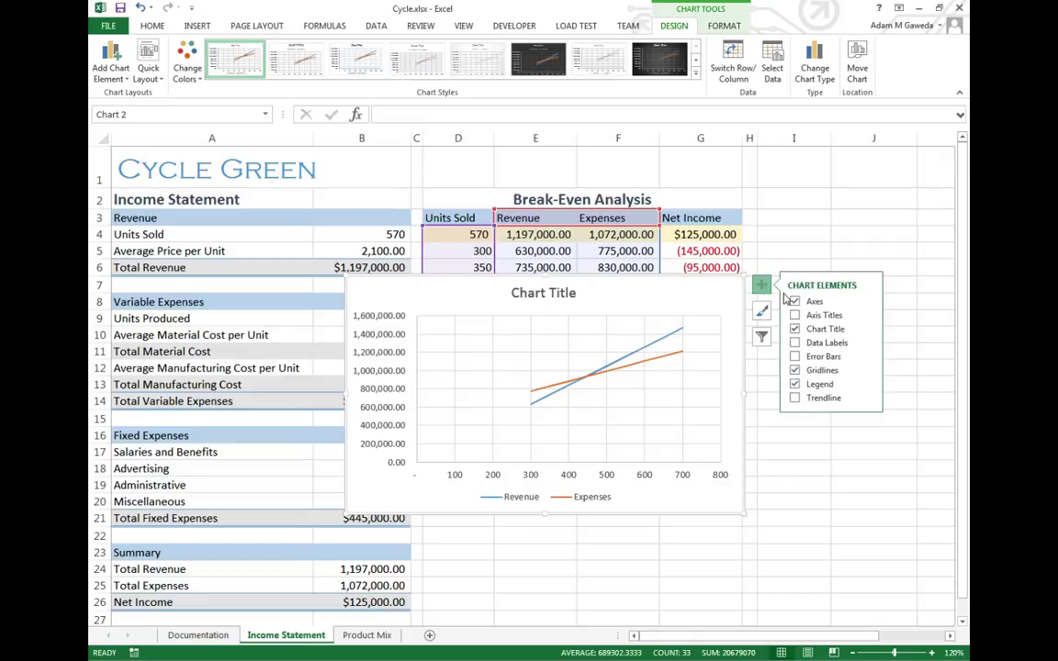
click(796, 330)
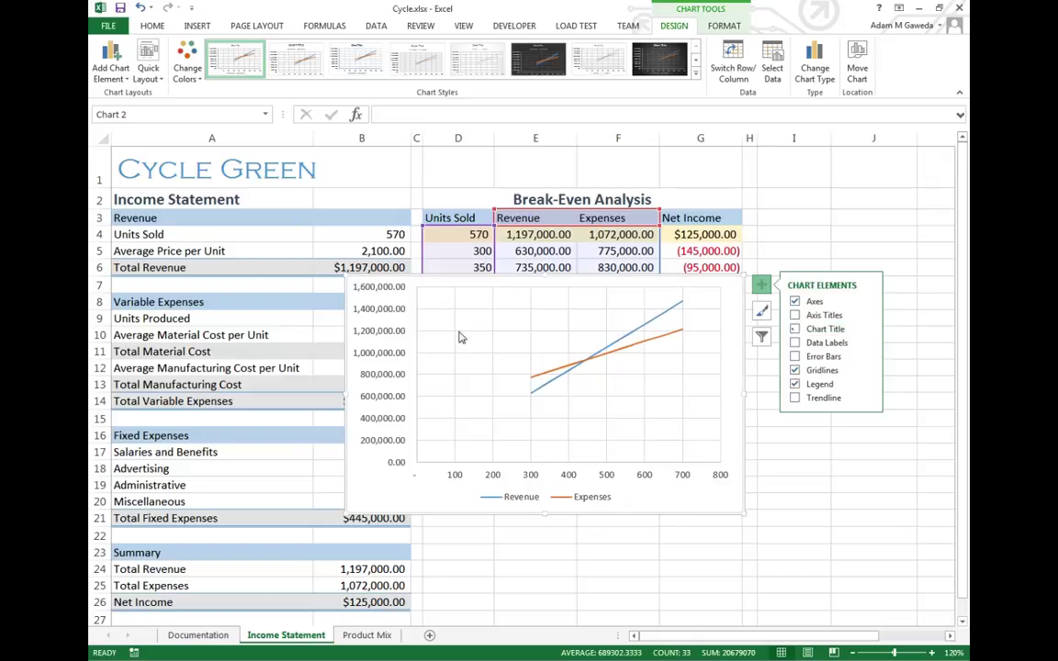
drag(372, 488, 442, 508)
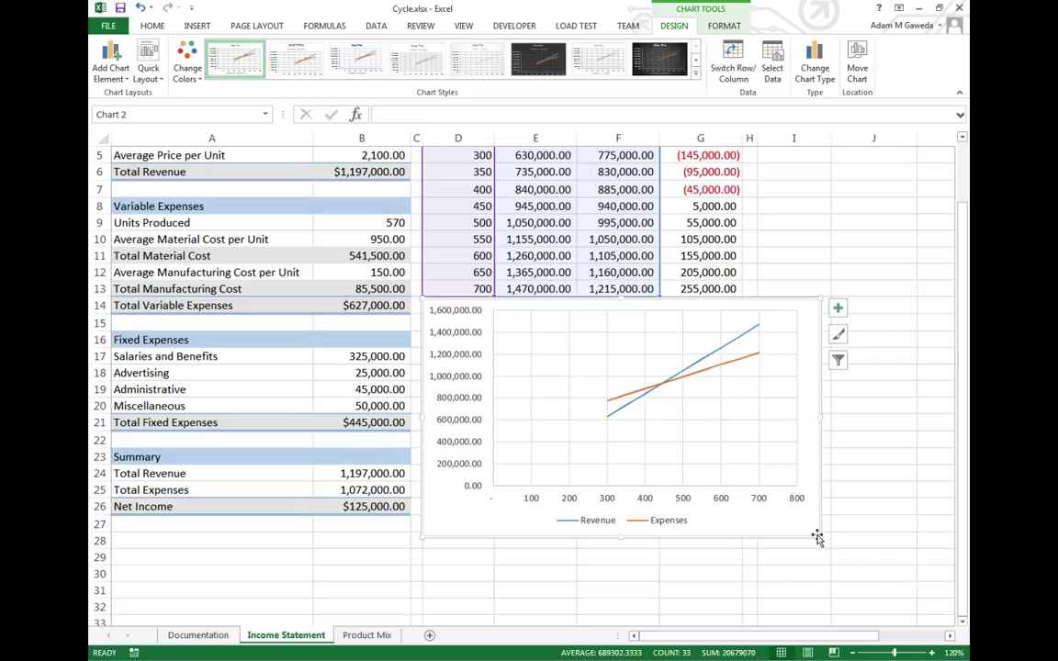
drag(819, 536, 744, 512)
scroll(843, 483, up, 1)
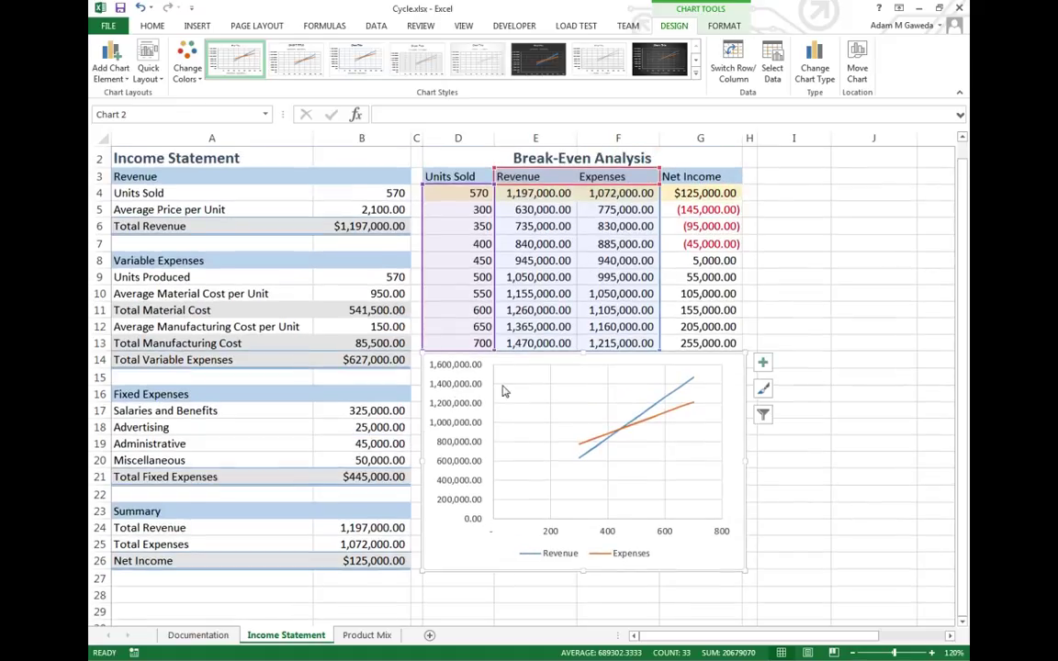
Step: Set the minimum bound of the chart's vertical axis to 600,000
click(459, 412)
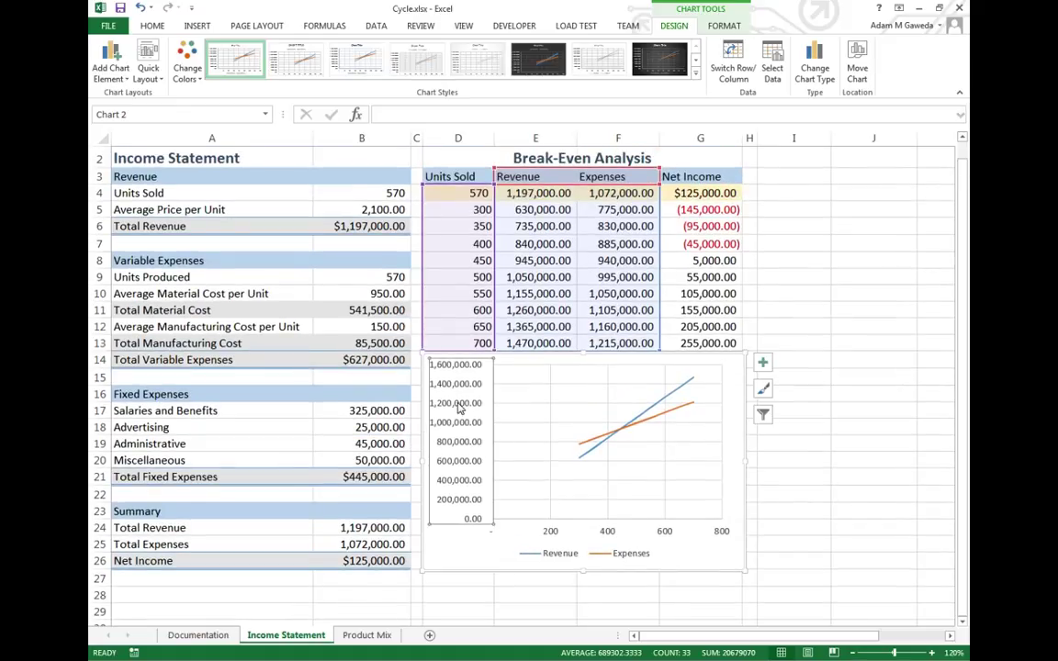
right_click(459, 409)
click(487, 548)
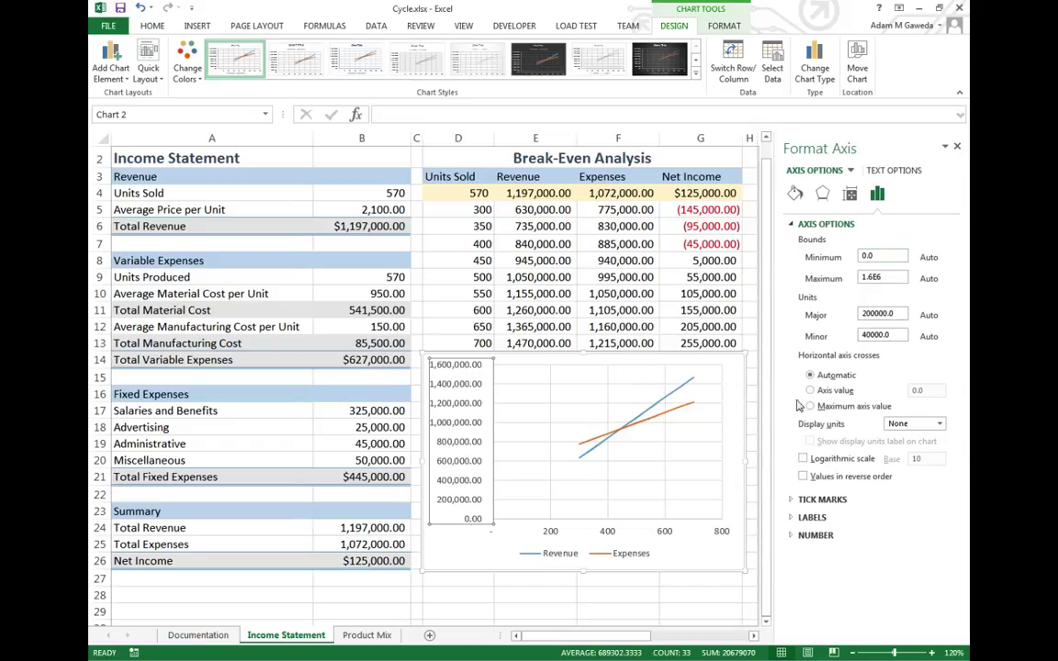
click(866, 255)
text(60000)
key(Return)
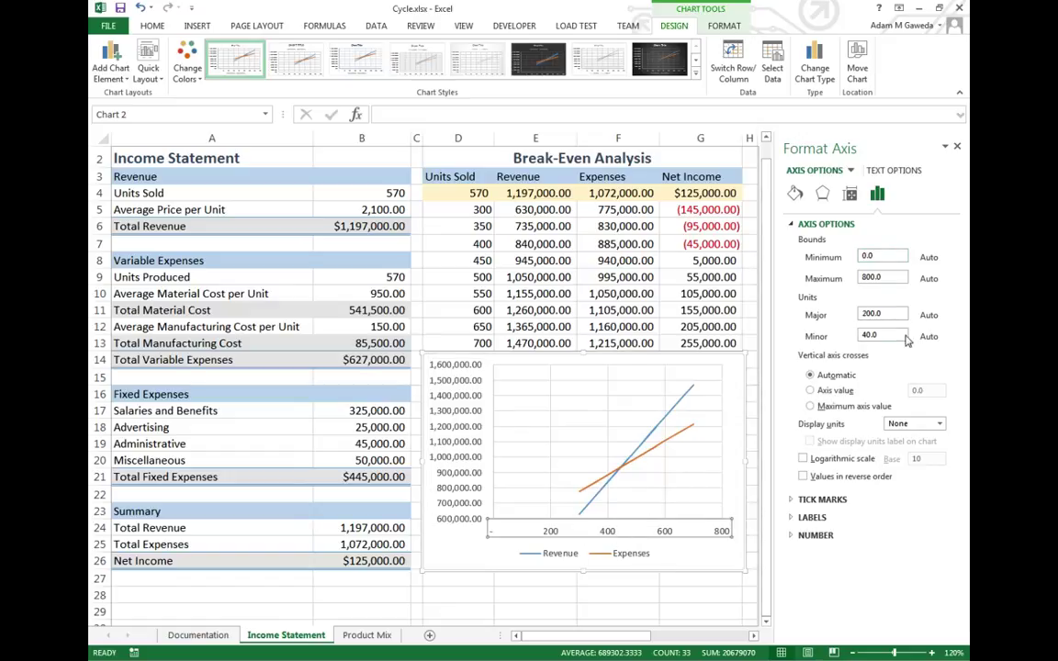
Step: Set the chart's horizontal axis bounds to a minimum of 300 and a maximum of 700, and finish formatting the axis
drag(878, 257, 857, 263)
text(300)
key(Tab)
text(700)
key(Return)
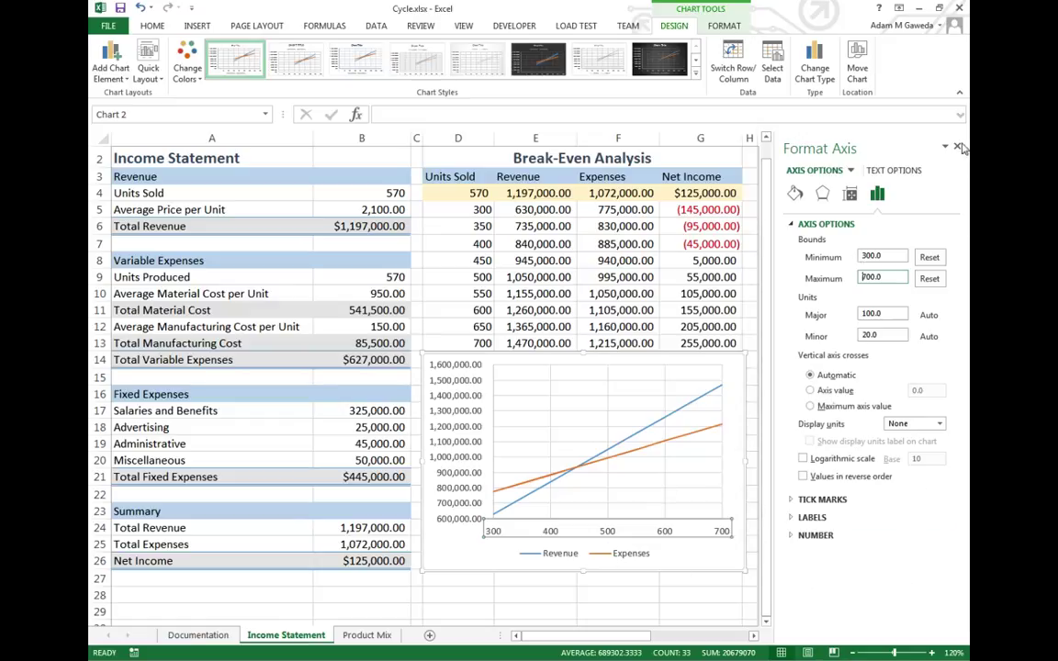
click(869, 310)
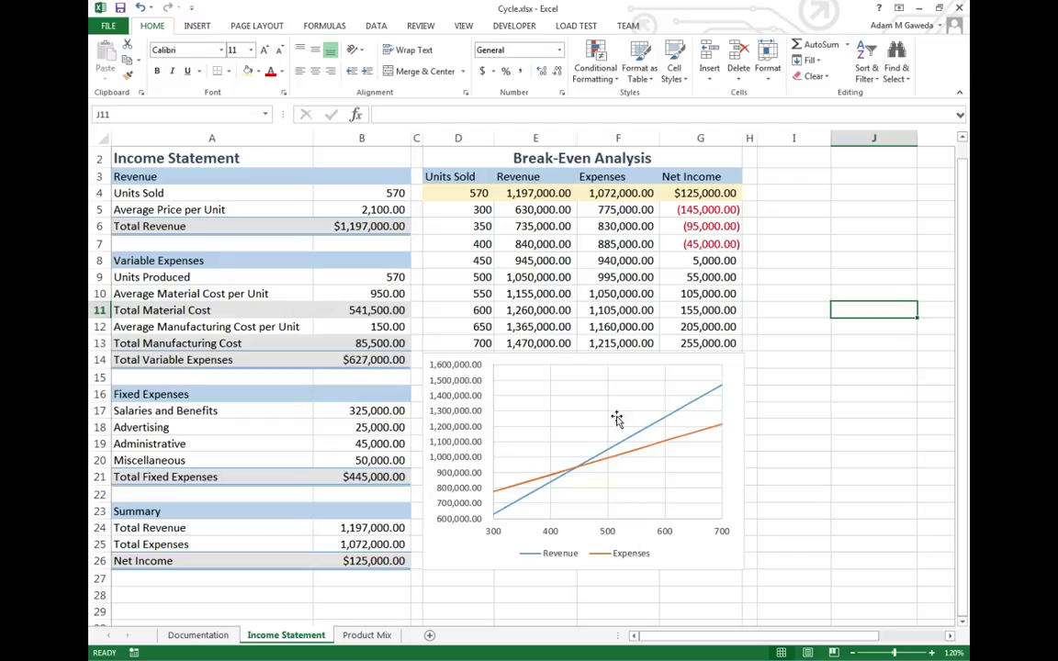
Step: Check the Units Sold and Average Price per Unit inputs in B4 and B5
click(374, 193)
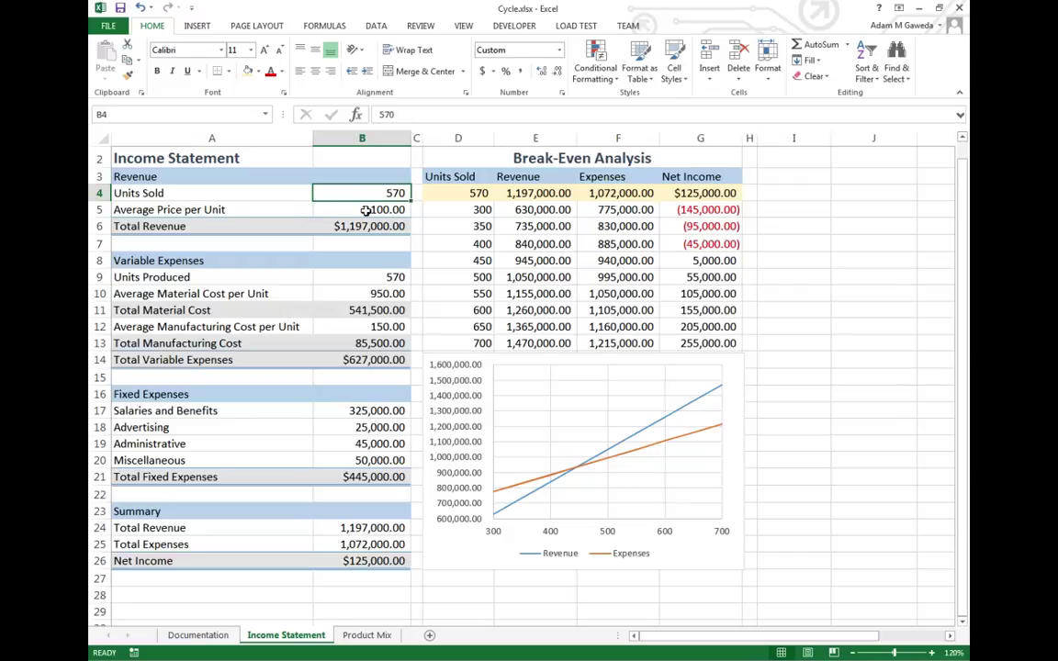
click(341, 210)
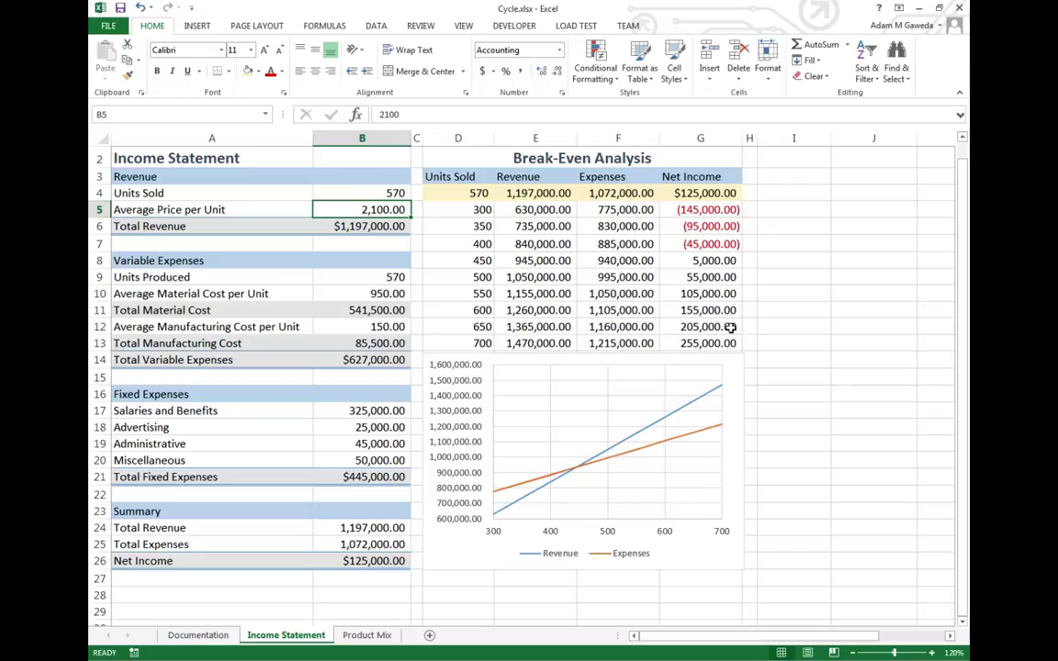
Step: Test the break-even analysis by setting the Average Price per Unit in B5 to 1800, followed by 2400
text(1800)
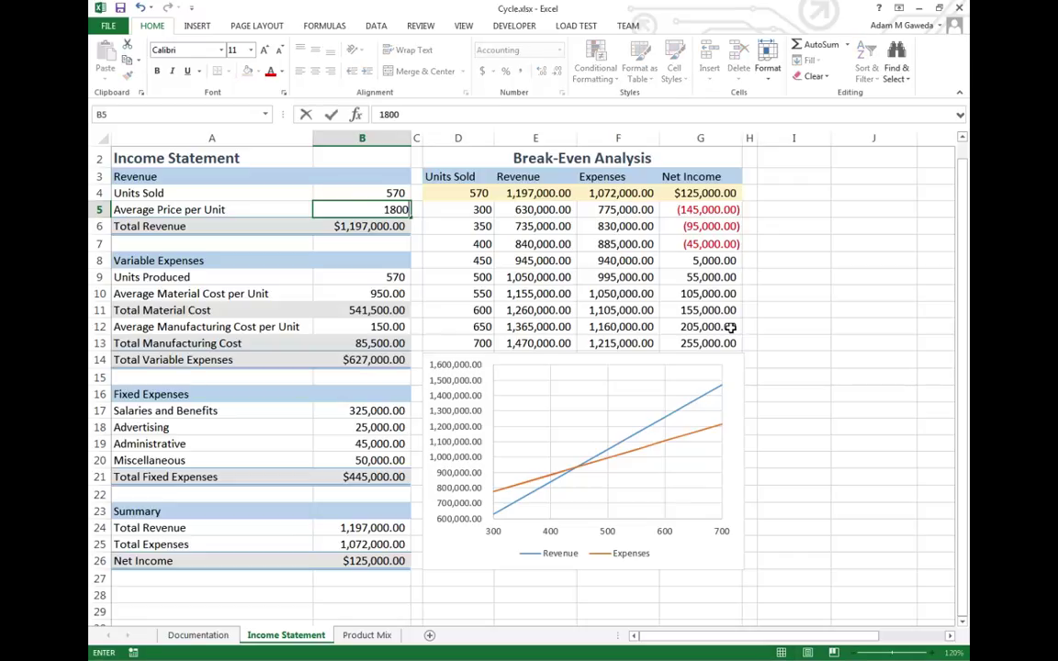
key(Return)
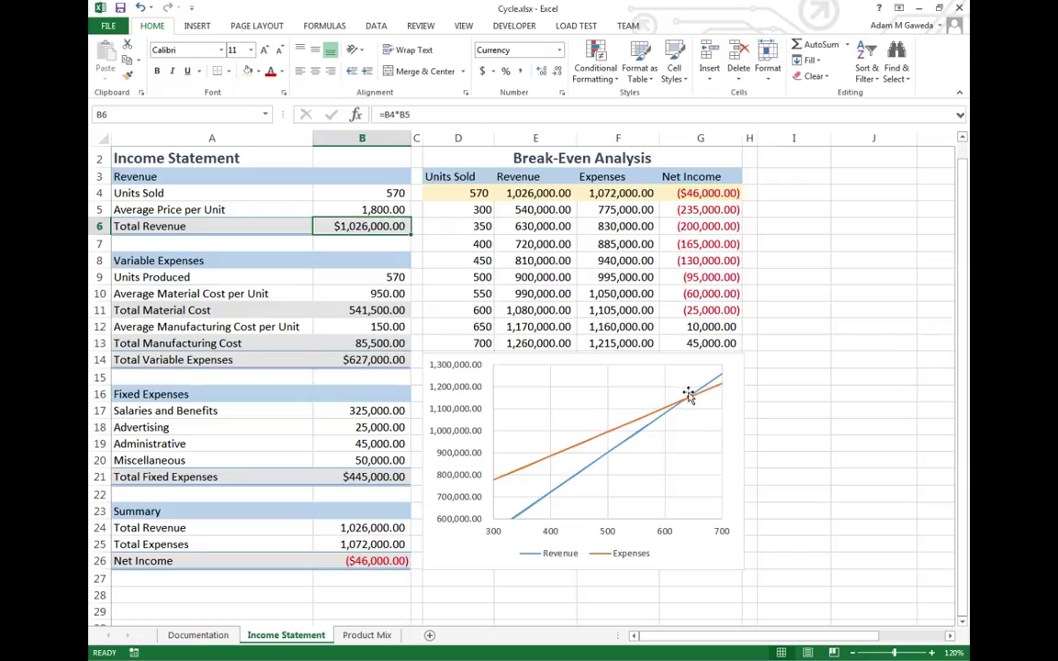
click(332, 209)
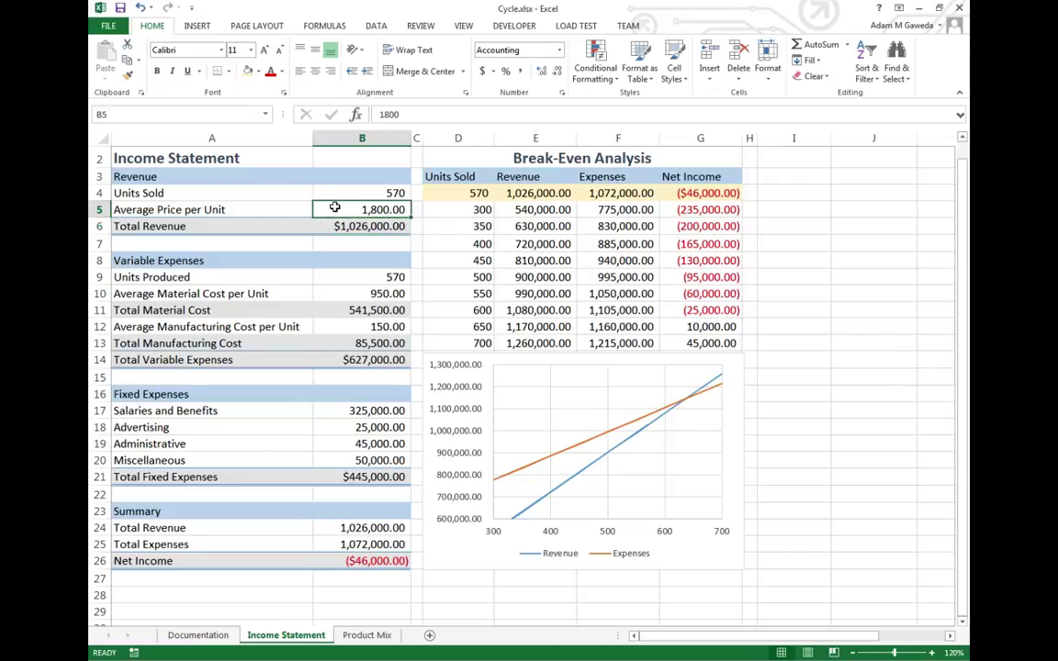
text(2400)
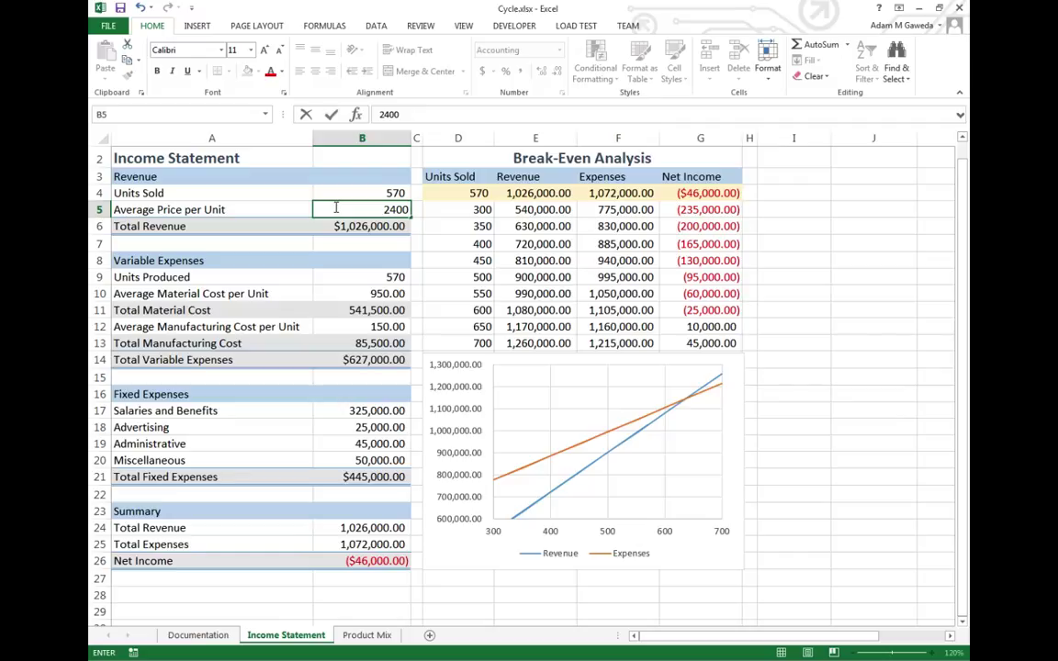
key(Return)
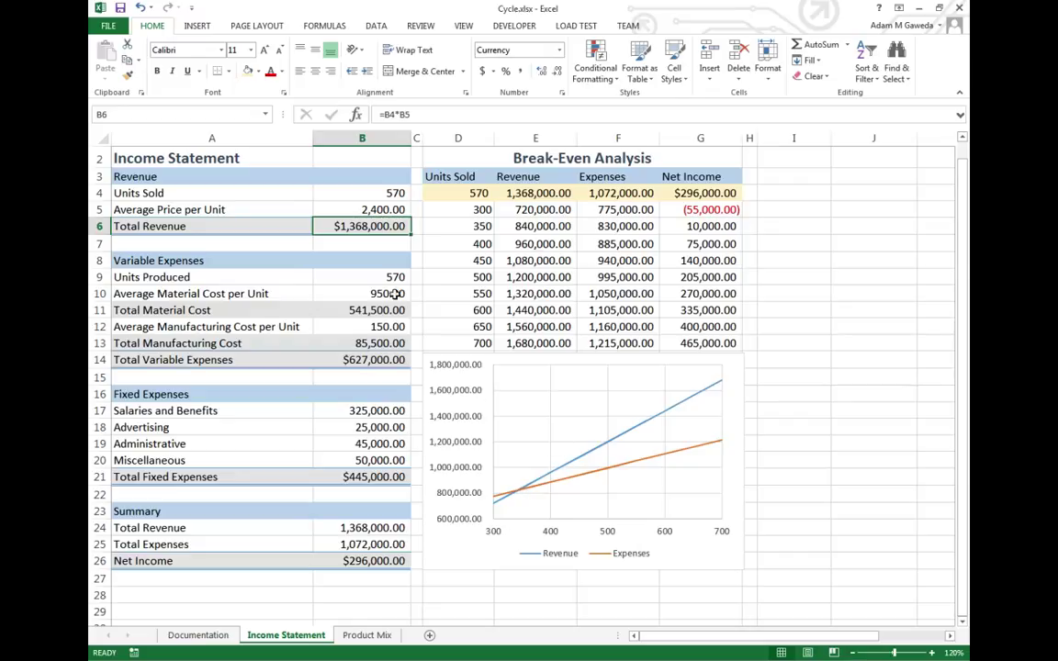
Step: Restore the Average Price per Unit in B5 to 2100
click(345, 209)
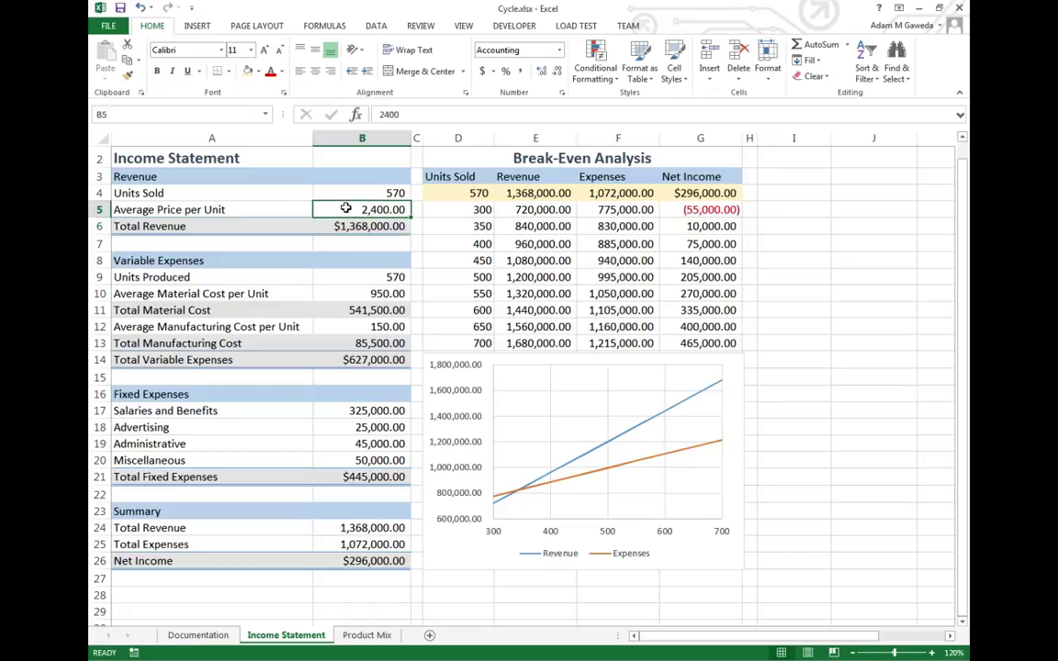
text(2100)
key(Return)
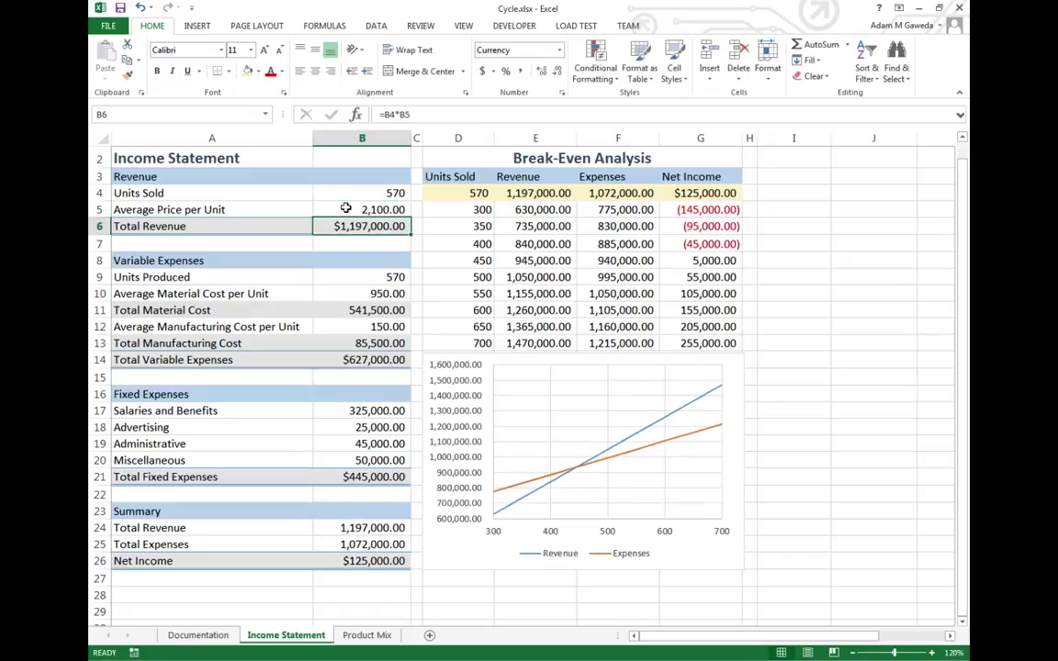